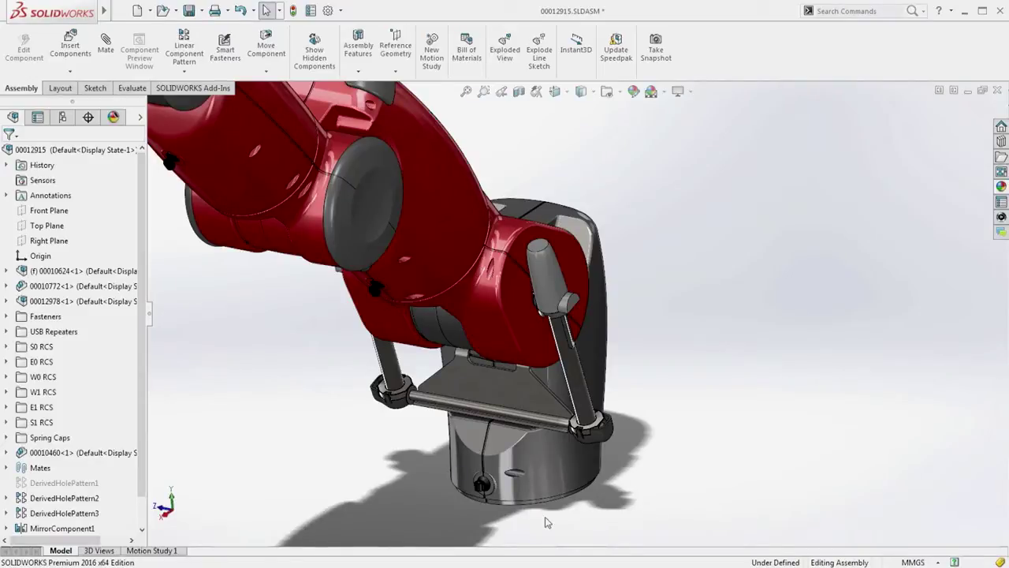
# Open part 00010461 of the 00010460 shaft spring subassembly for editing
pyautogui.moveTo(548, 522); pyautogui.dragTo(606, 442, button='middle')
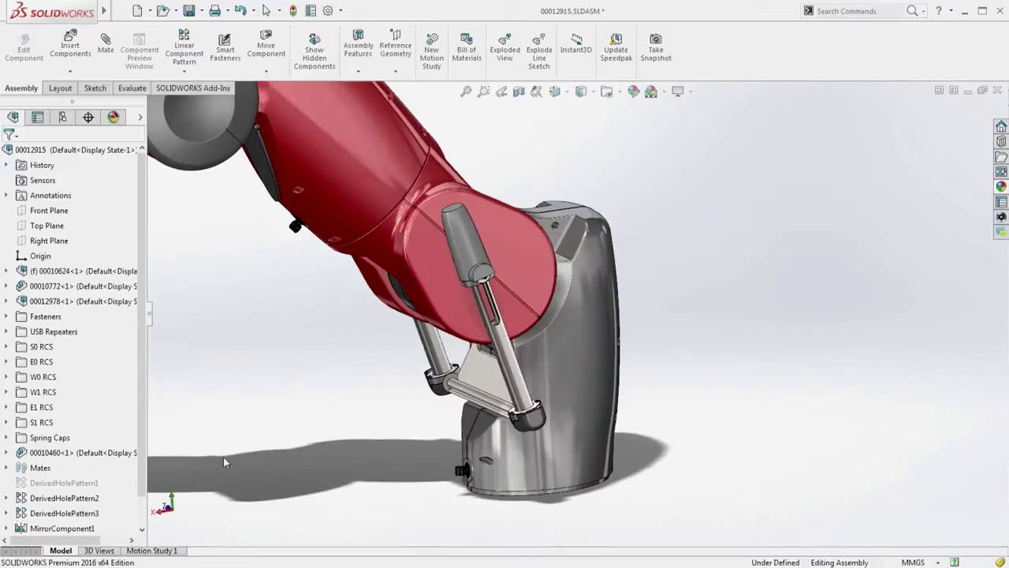
pyautogui.click(123, 462)
pyautogui.click(132, 426)
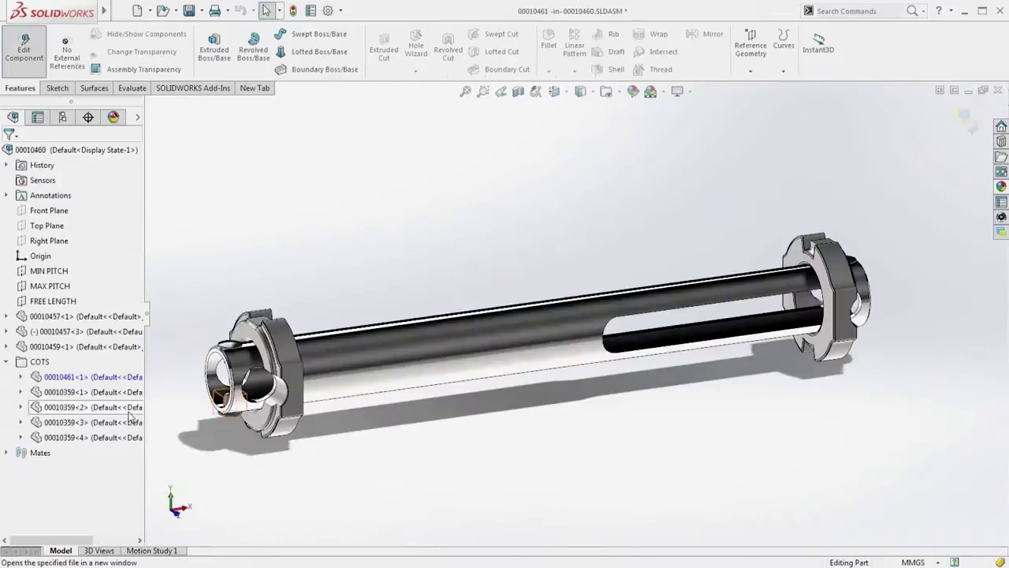
# Sweep a 2.5 mm circular profile along Helix/Spiral1 to form the coil spring
pyautogui.moveTo(394, 237); pyautogui.dragTo(400, 298, button='right')
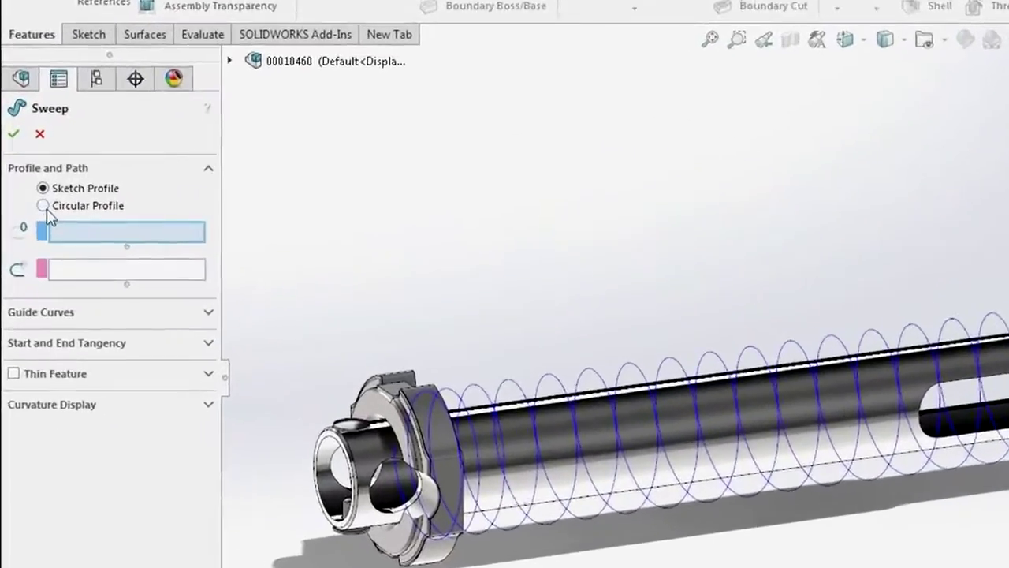
pyautogui.click(28, 200)
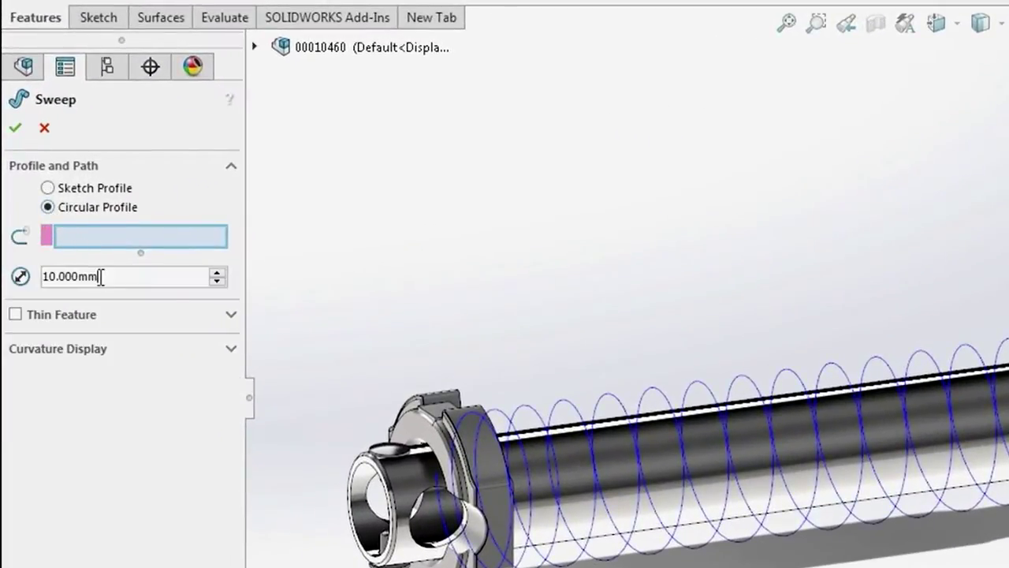
pyautogui.doubleClick(101, 276)
pyautogui.write('2.5')
pyautogui.press('Return')
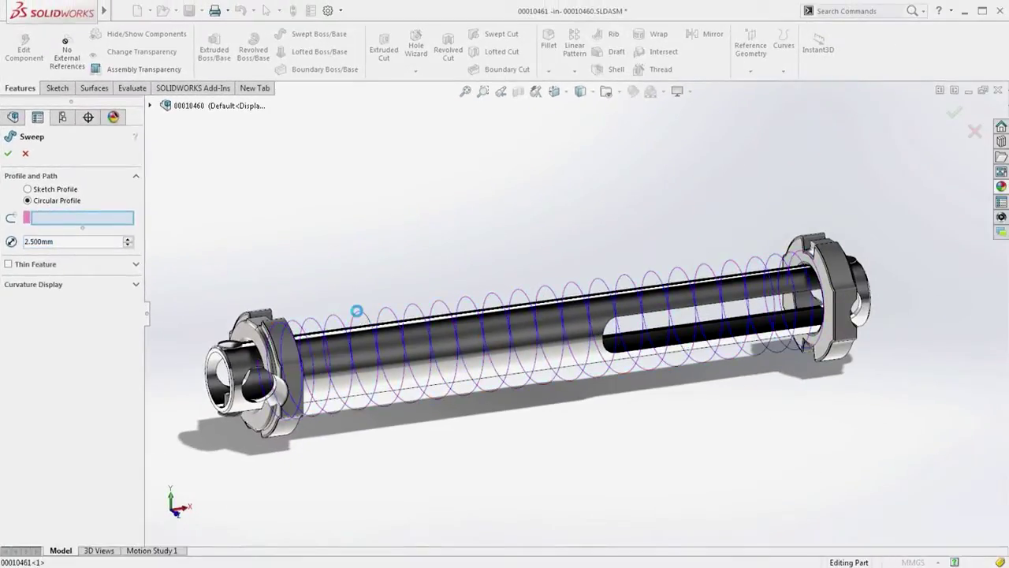
pyautogui.click(356, 314)
pyautogui.press('Return')
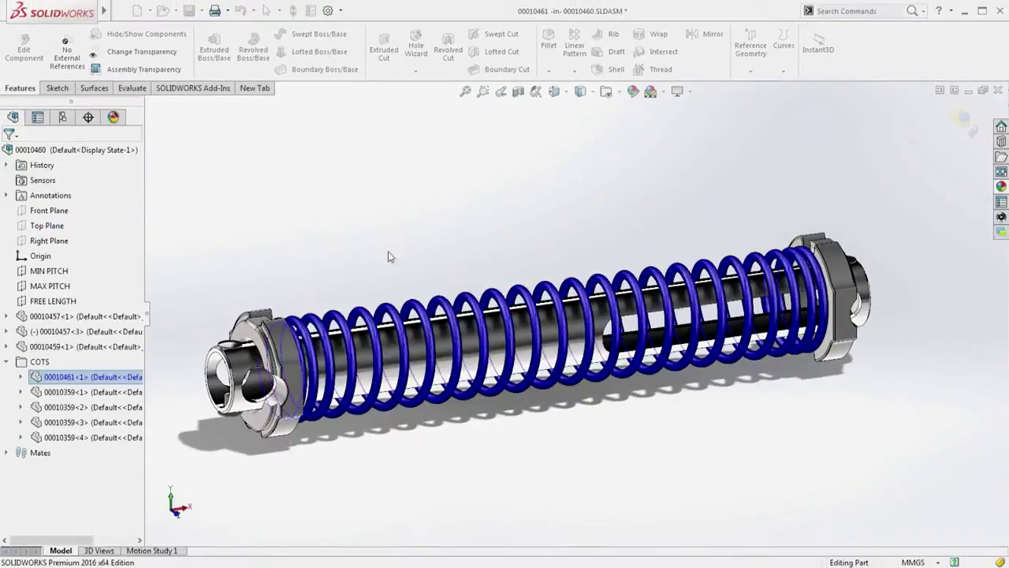
# Return to editing assembly 00010460 and orbit it to inspect the spring
pyautogui.rightClick(389, 250)
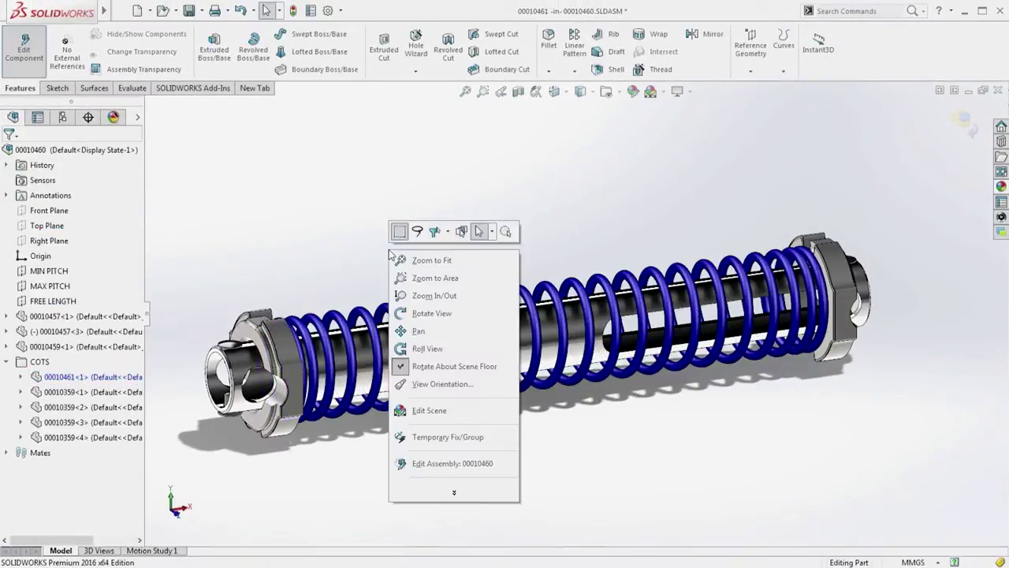
pyautogui.click(435, 464)
pyautogui.moveTo(433, 470); pyautogui.dragTo(401, 468, button='middle')
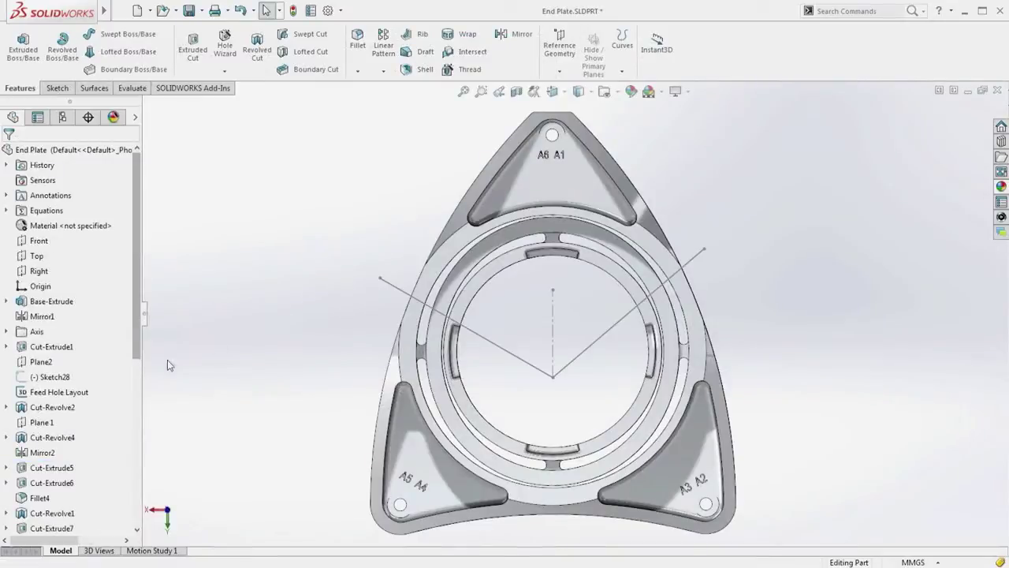
# Cut a 20 mm circular swept hole along the first Feed Hole Layout line
pyautogui.click(80, 392)
pyautogui.press('Up')
pyautogui.press('Up')
pyautogui.press('Up')
pyautogui.press('Up')
pyautogui.press('Up')
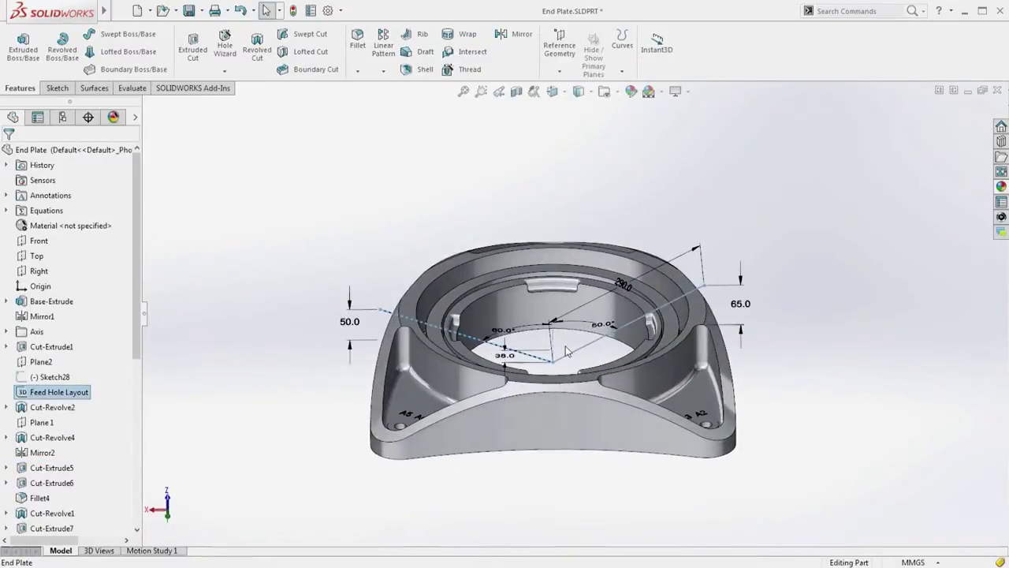
pyautogui.scroll(-3, 566, 351)
pyautogui.click(518, 360)
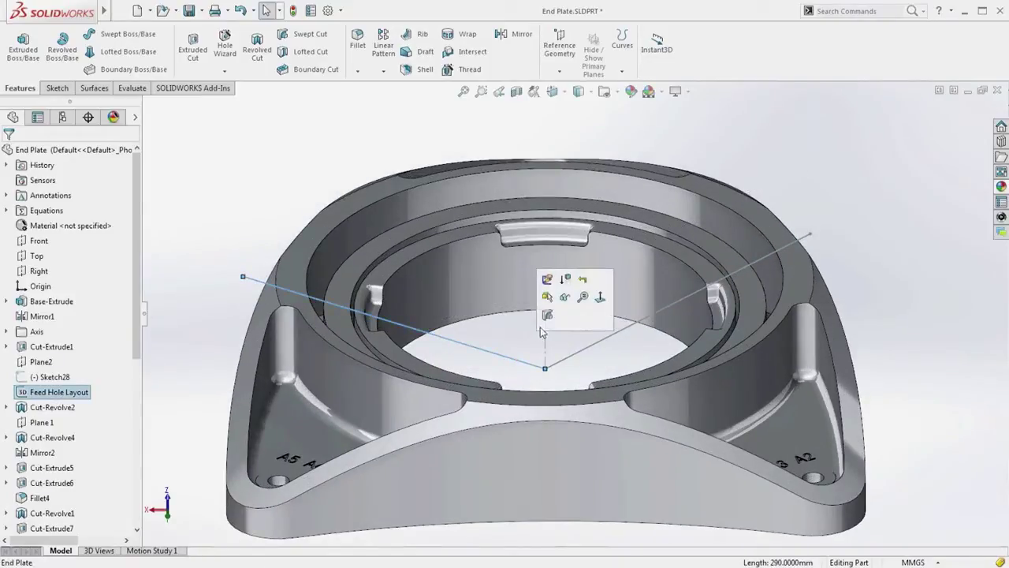
pyautogui.click(547, 316)
pyautogui.click(55, 201)
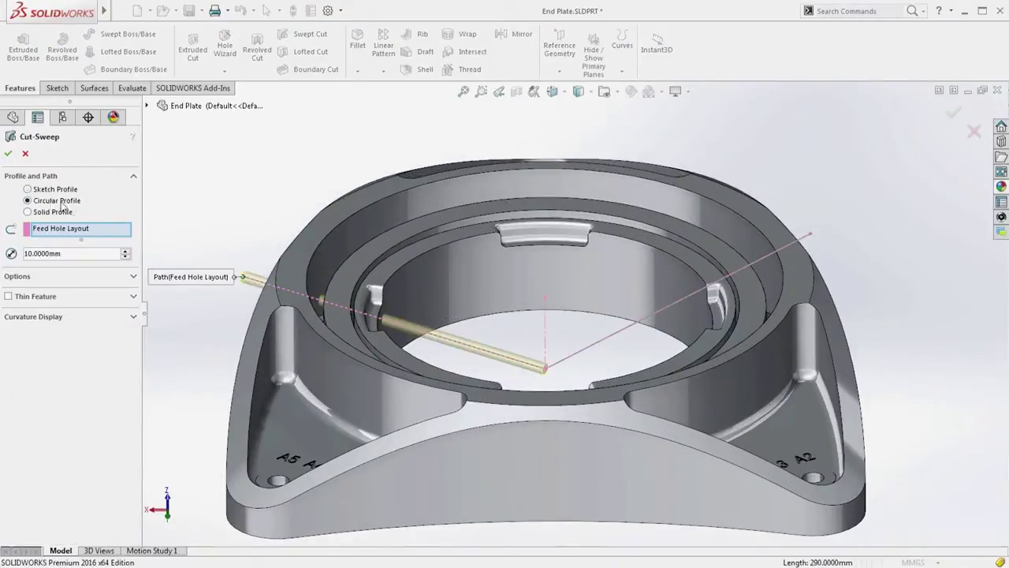
pyautogui.click(125, 251)
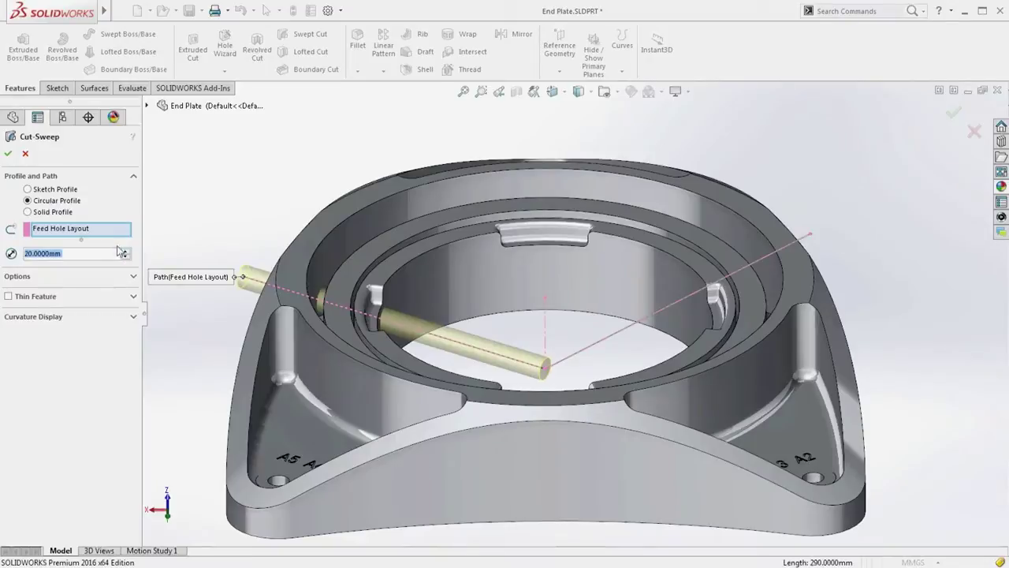
pyautogui.click(9, 154)
# Cut a 22 mm circular swept hole along the second Feed Hole Layout line
pyautogui.click(571, 356)
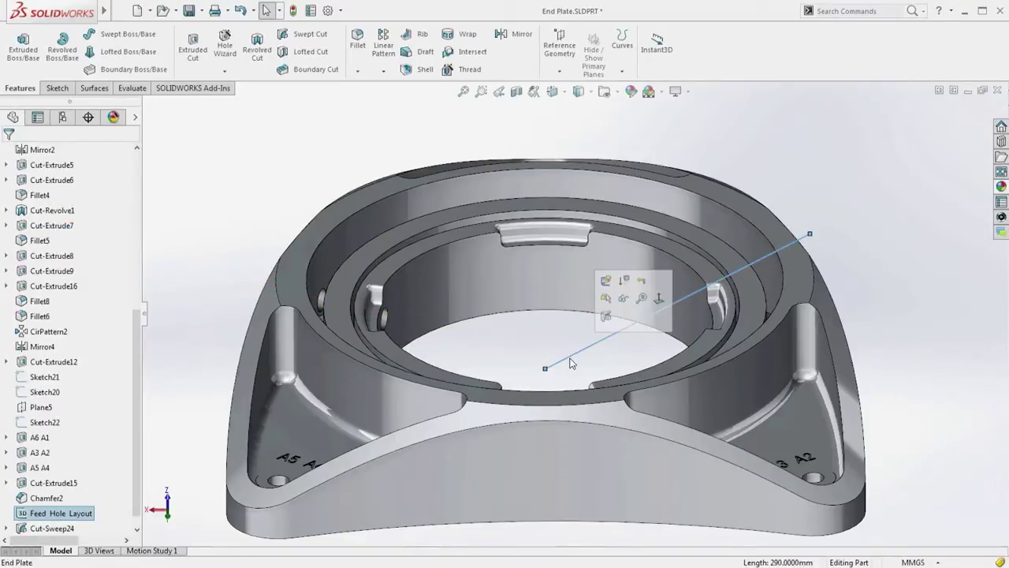
pyautogui.click(604, 319)
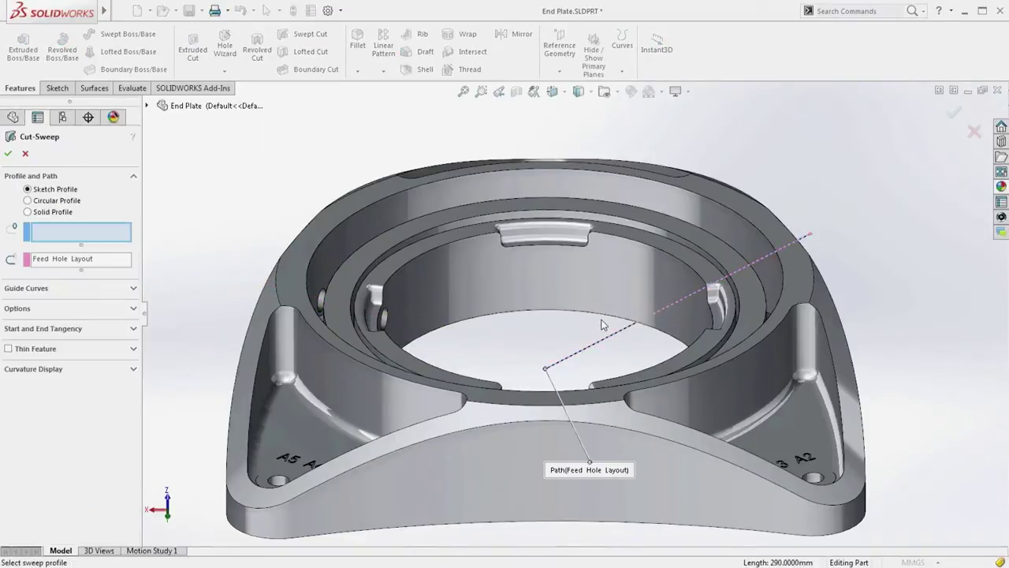
pyautogui.click(52, 201)
pyautogui.doubleClick(76, 254)
pyautogui.write('22')
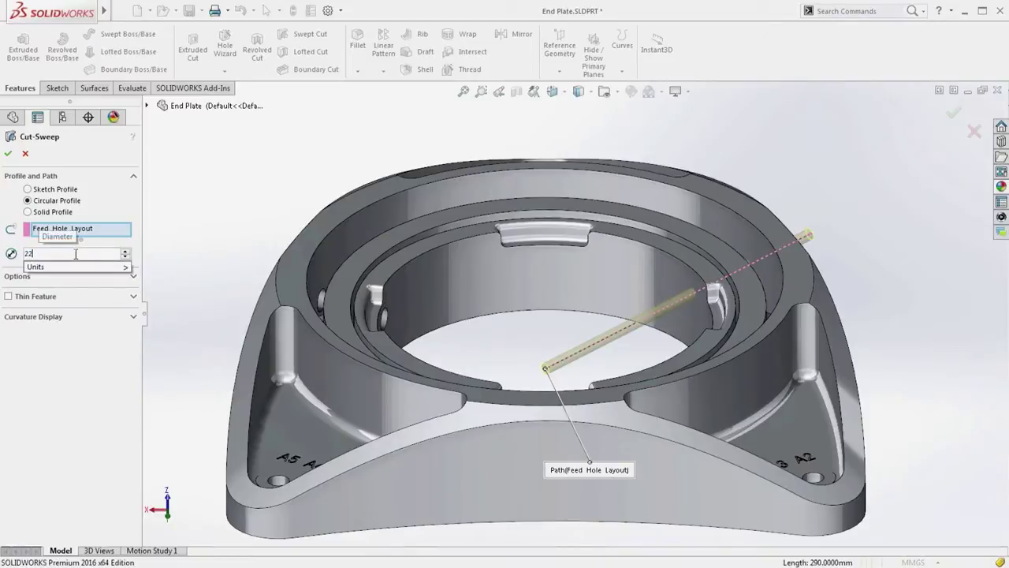
pyautogui.press('Return')
pyautogui.click(9, 155)
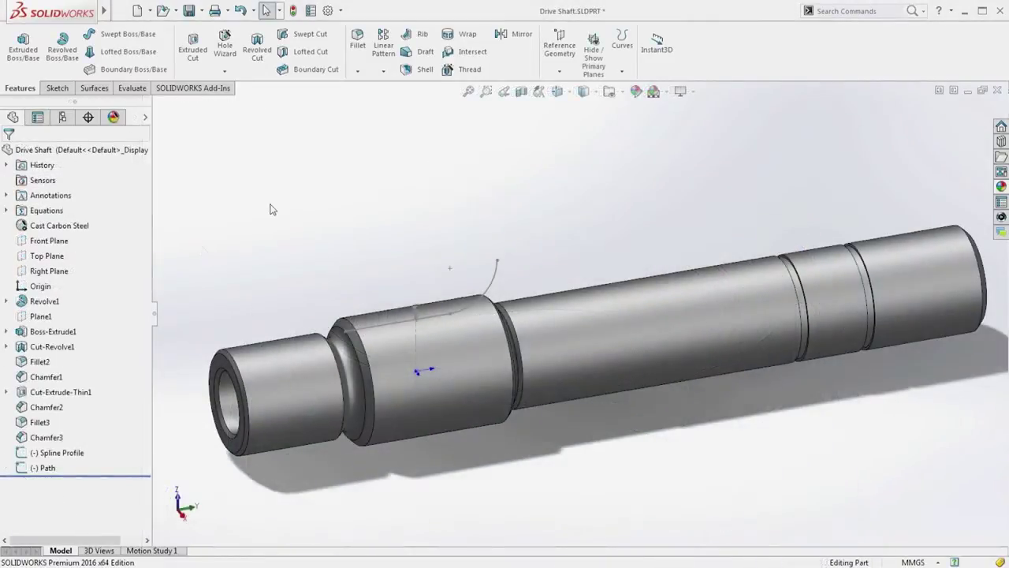
# Cut a bidirectional groove on the shaft, sweeping Spline Profile along the Path sketch
pyautogui.moveTo(269, 209); pyautogui.dragTo(302, 249, button='right')
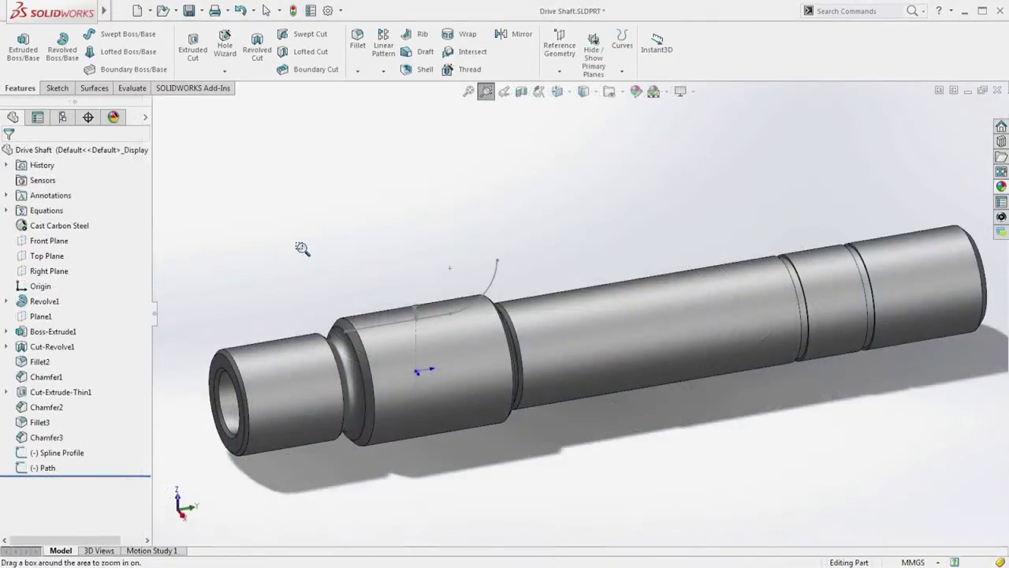
pyautogui.moveTo(190, 211); pyautogui.dragTo(639, 489)
pyautogui.press('Escape')
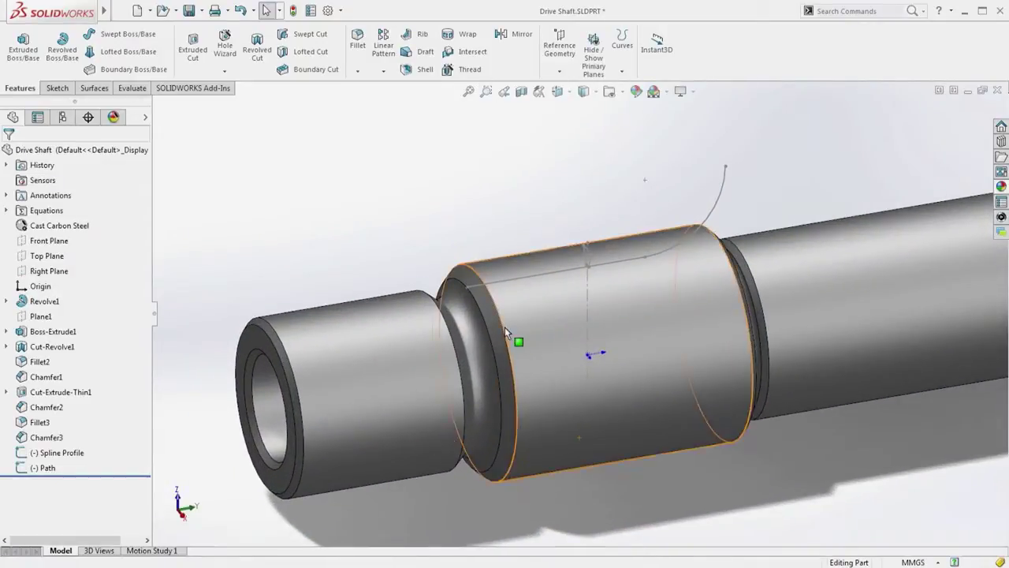
pyautogui.moveTo(379, 166); pyautogui.dragTo(338, 198, button='right')
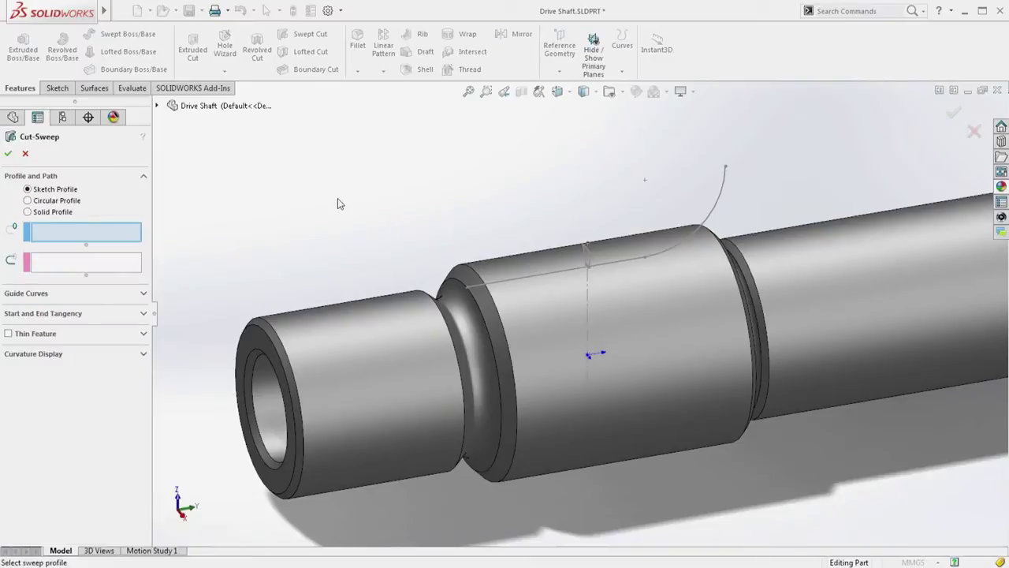
pyautogui.click(584, 248)
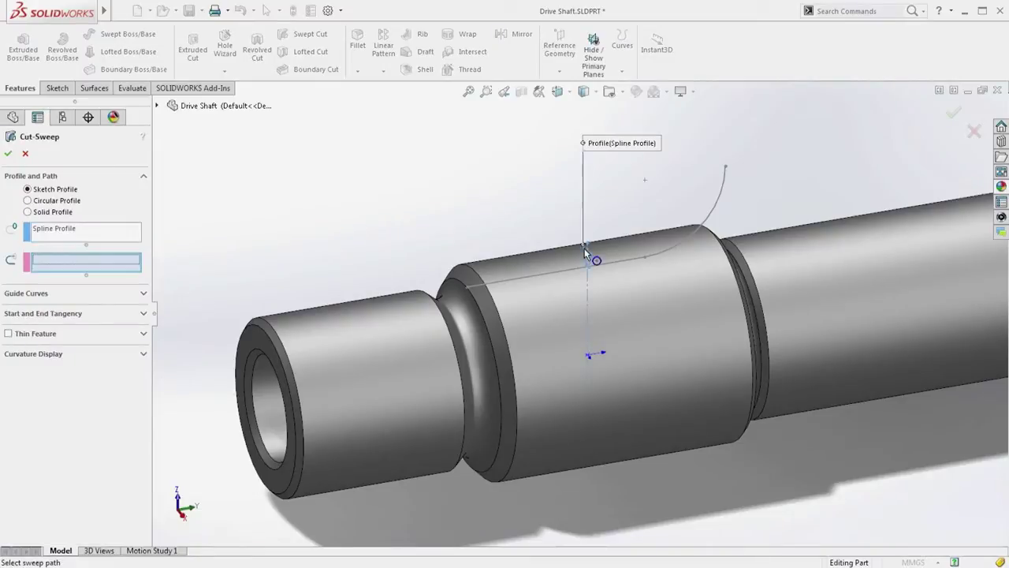
pyautogui.click(554, 277)
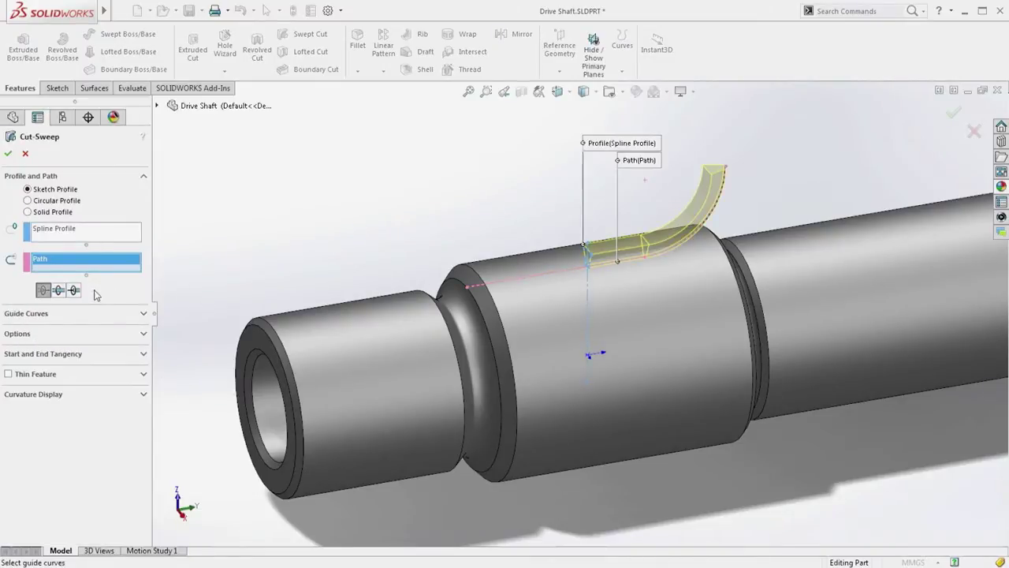
pyautogui.click(73, 291)
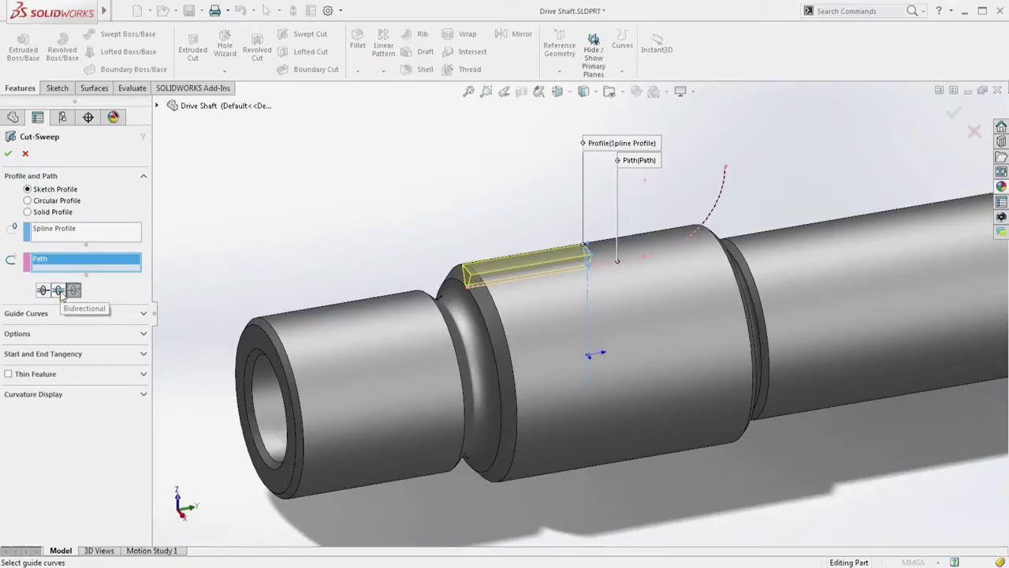
pyautogui.click(59, 291)
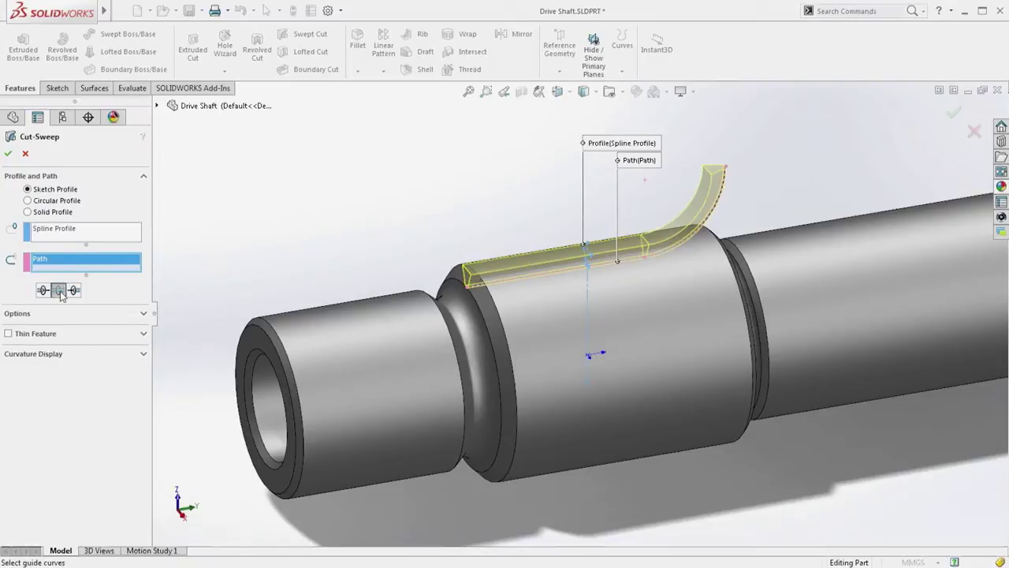
pyautogui.click(9, 154)
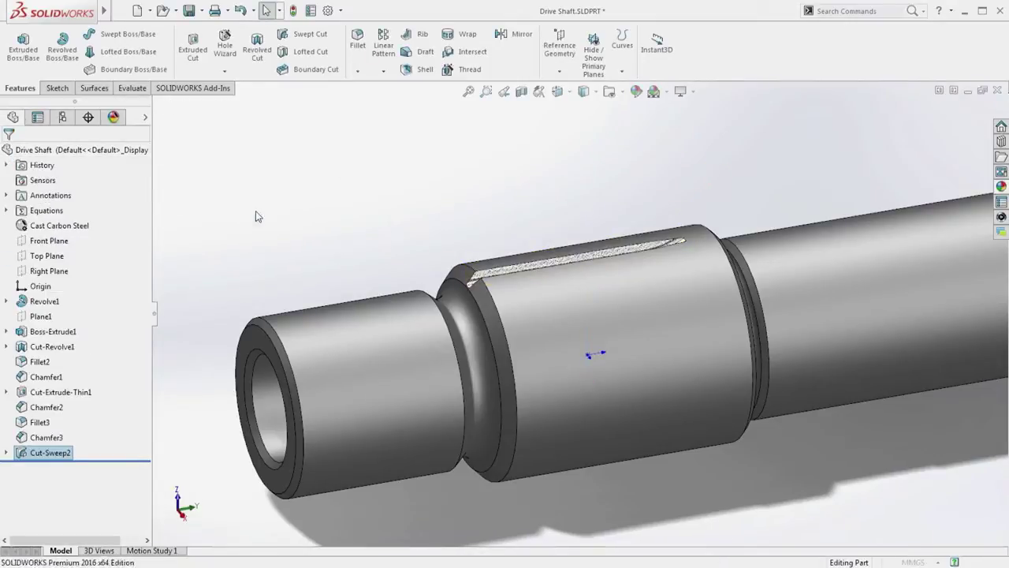
# Pattern the groove 24 times over 360° around the shaft, then select a spring cap
pyautogui.press('c')
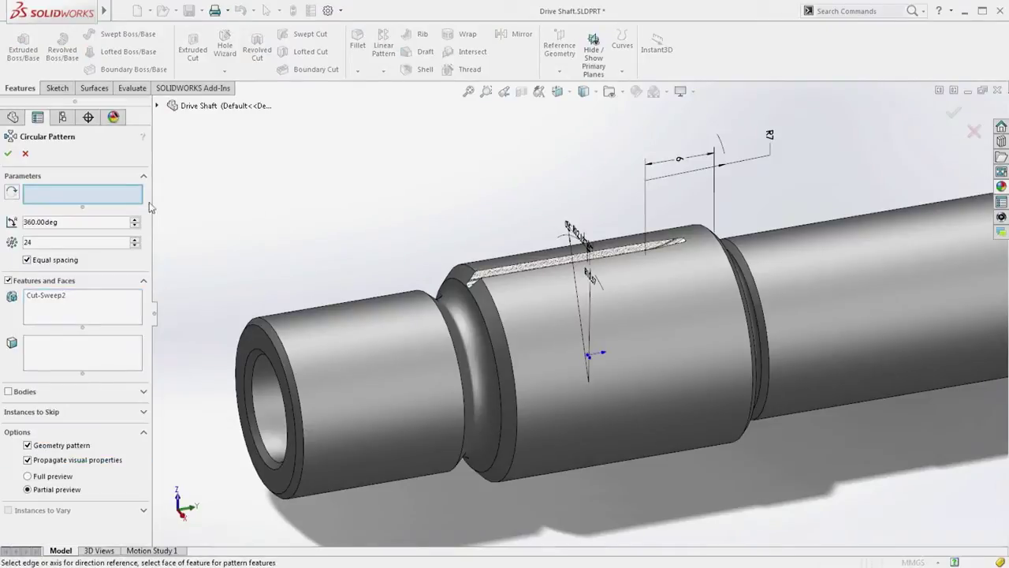
pyautogui.click(523, 304)
pyautogui.press('Return')
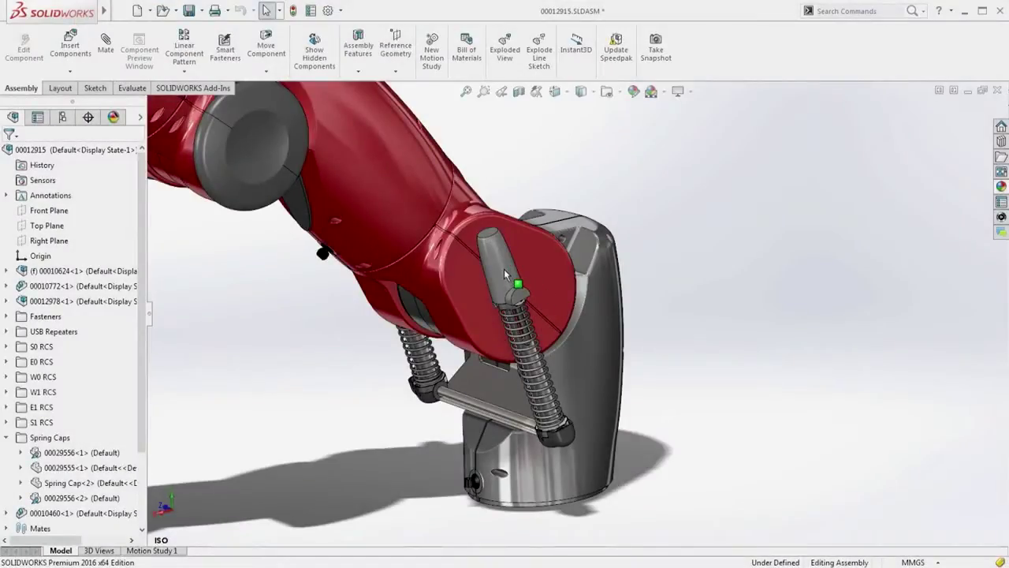
pyautogui.click(505, 274)
# Open Spring Cap and give the semicircular boss edge a 50 mm curvature-continuous fillet
pyautogui.click(541, 195)
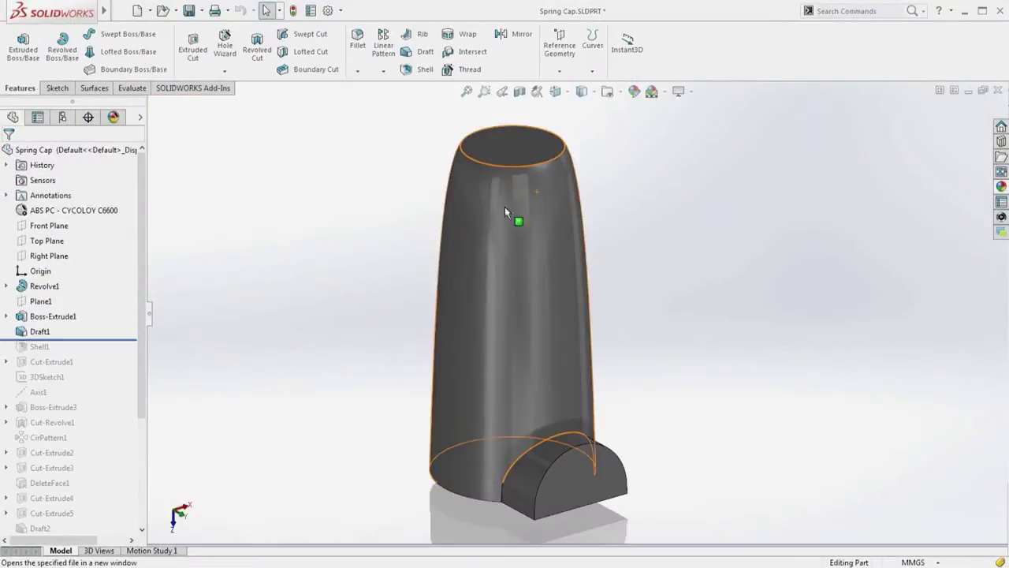
pyautogui.moveTo(320, 304); pyautogui.dragTo(320, 241, button='right')
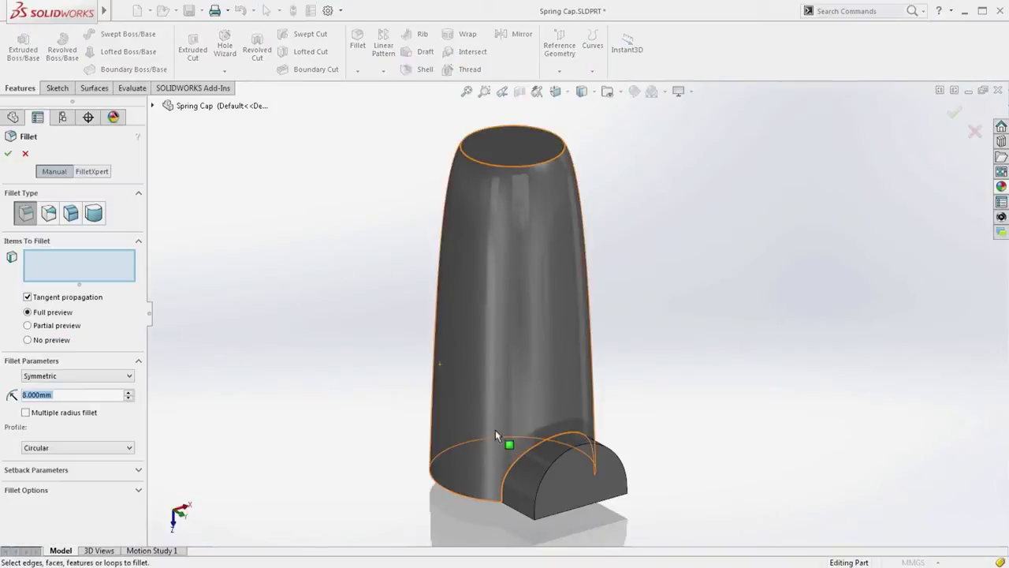
pyautogui.click(513, 470)
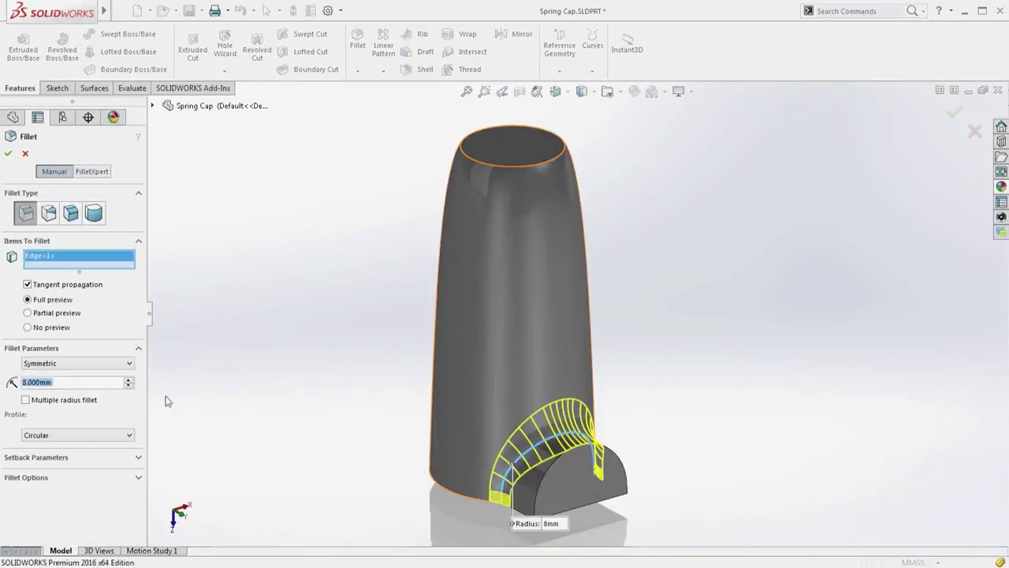
pyautogui.write('50')
pyautogui.press('Return')
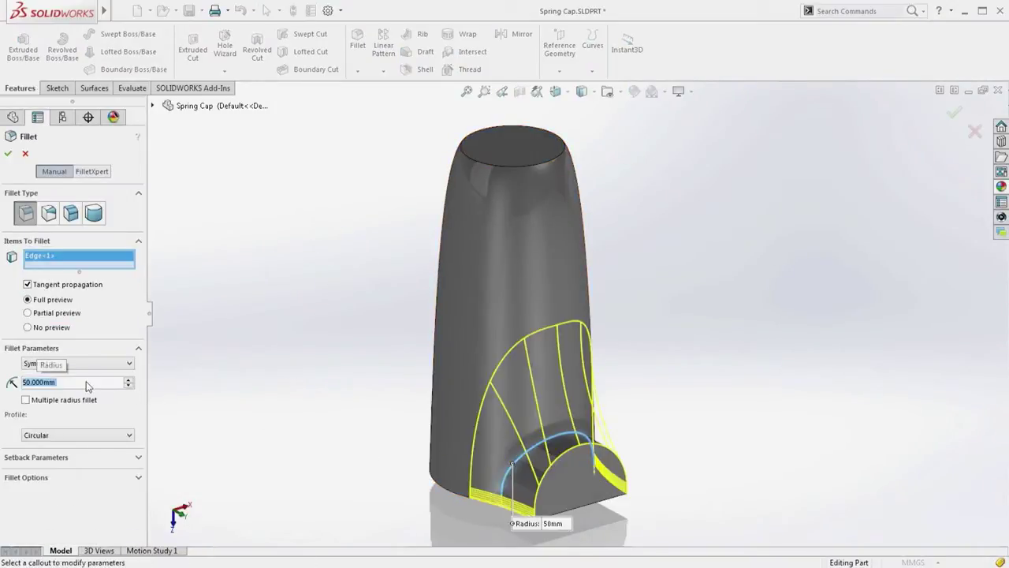
pyautogui.click(116, 436)
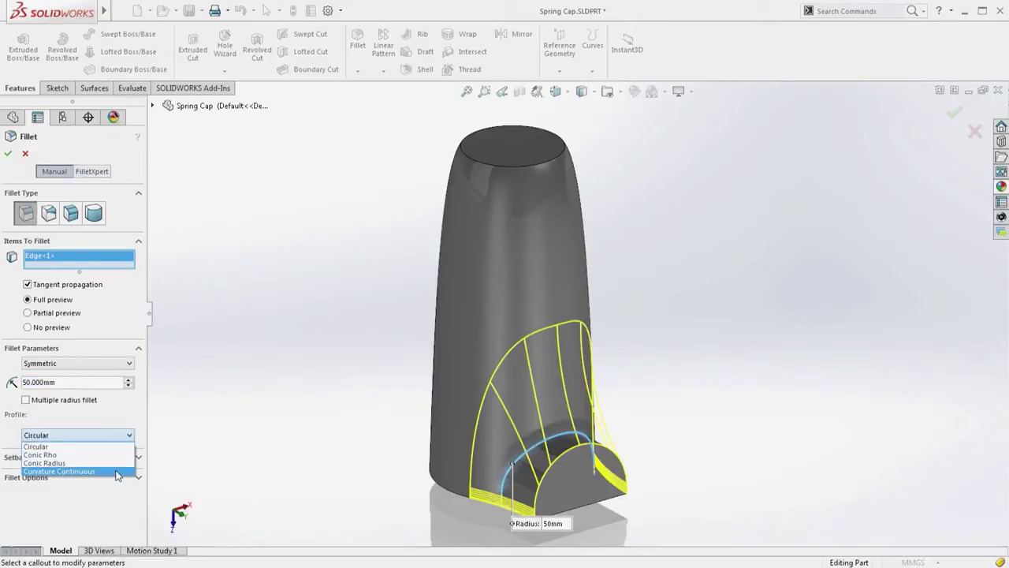
pyautogui.click(116, 472)
pyautogui.click(6, 154)
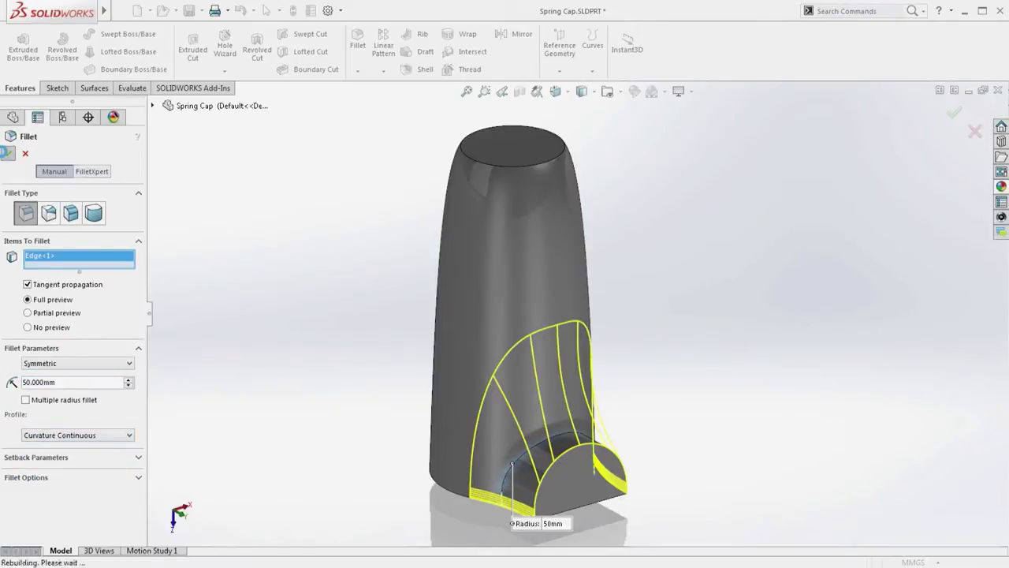
pyautogui.press('s')
pyautogui.click(201, 239)
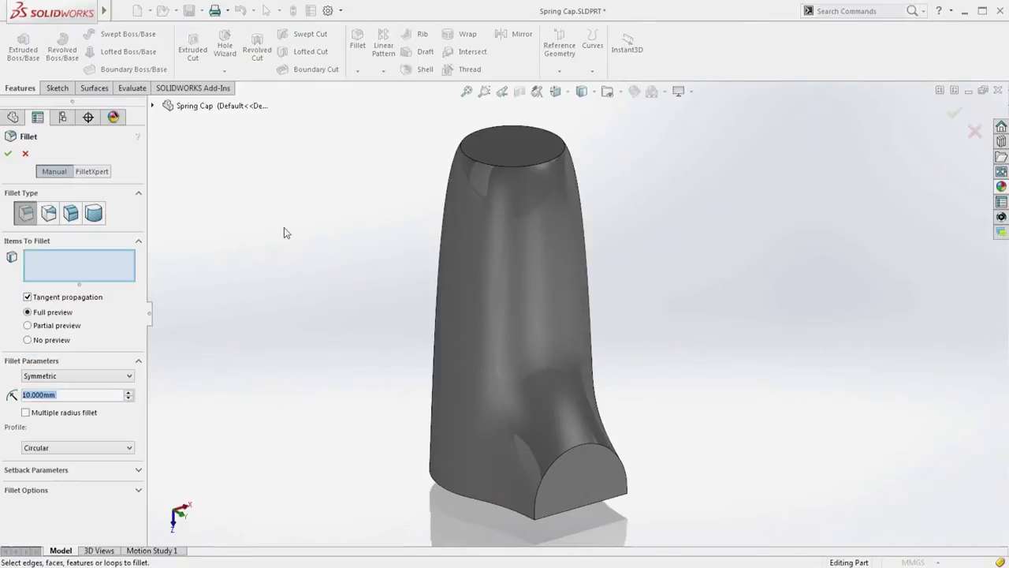
# Fillet the top rim asymmetrically at 8/10 mm with a curvature-continuous profile
pyautogui.click(460, 155)
pyautogui.click(112, 365)
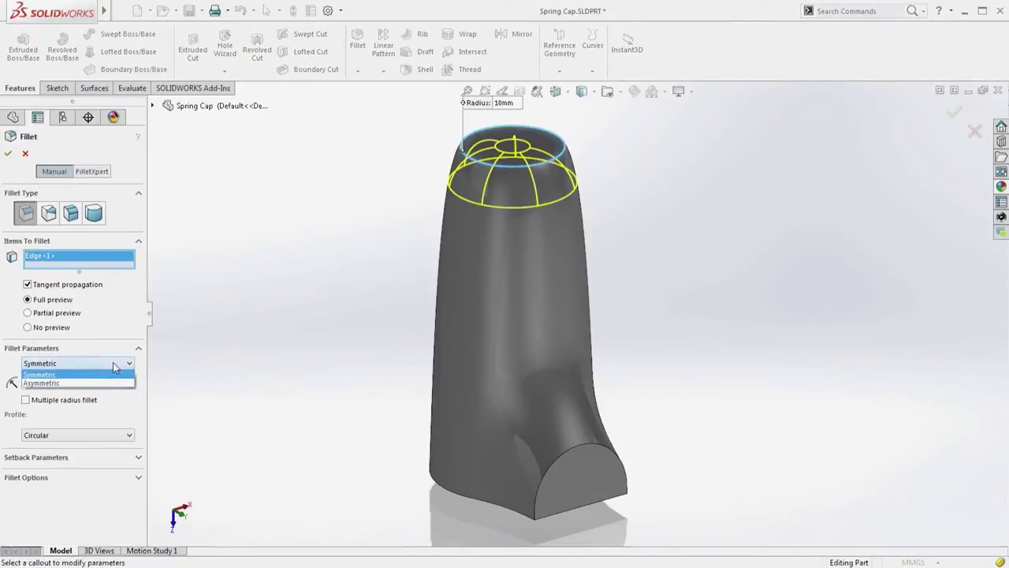
pyautogui.click(107, 382)
pyautogui.write('8')
pyautogui.press('Return')
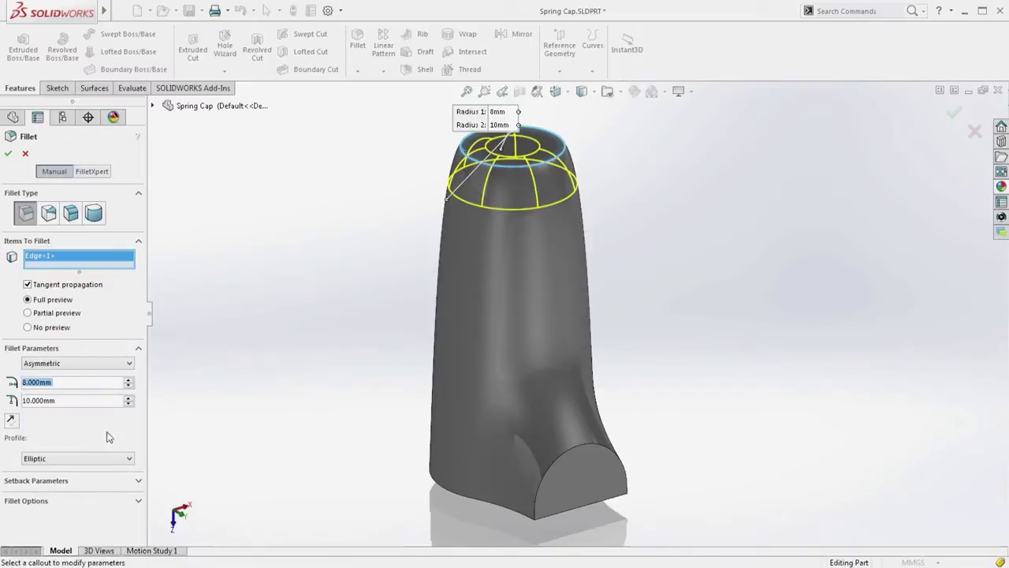
pyautogui.click(111, 458)
pyautogui.click(110, 482)
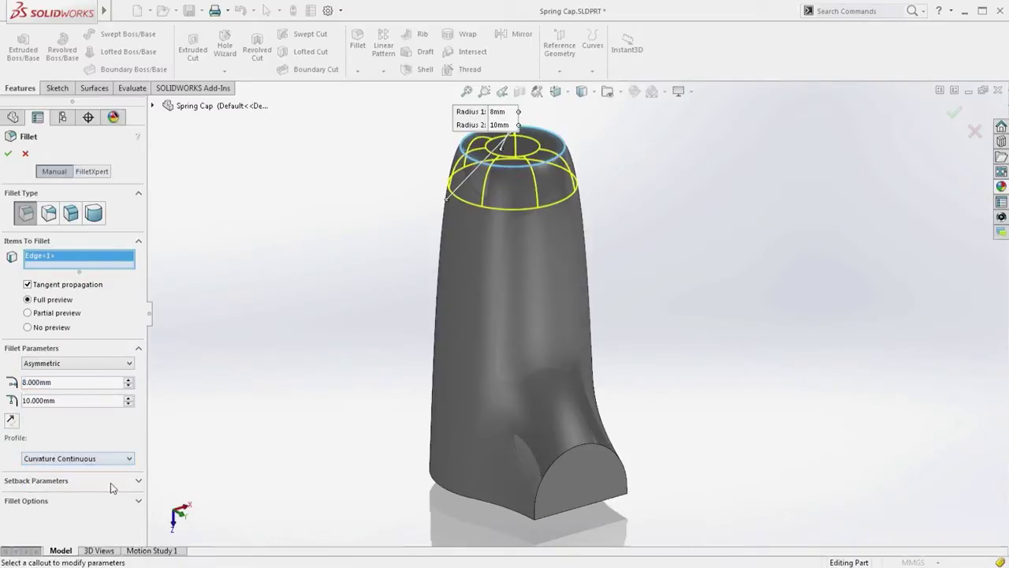
pyautogui.click(7, 154)
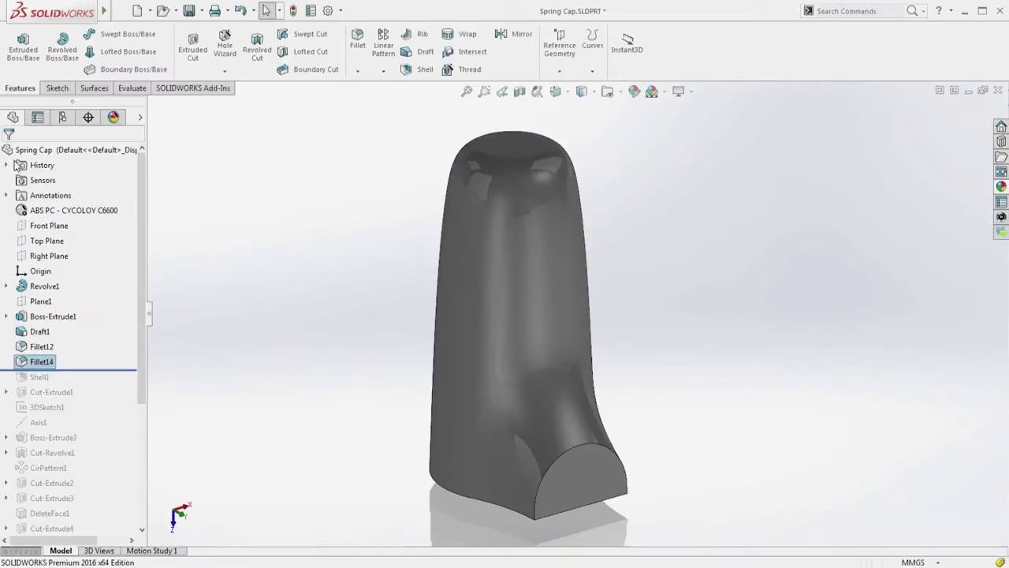
# Start a variable size fillet on the front arc with 1 mm at both ends
pyautogui.click(198, 244)
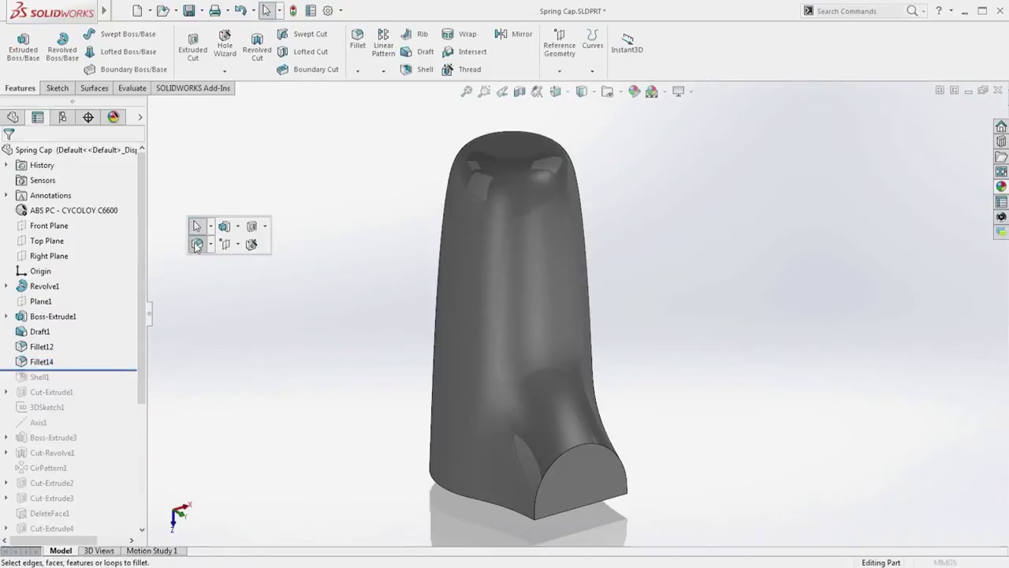
pyautogui.click(49, 213)
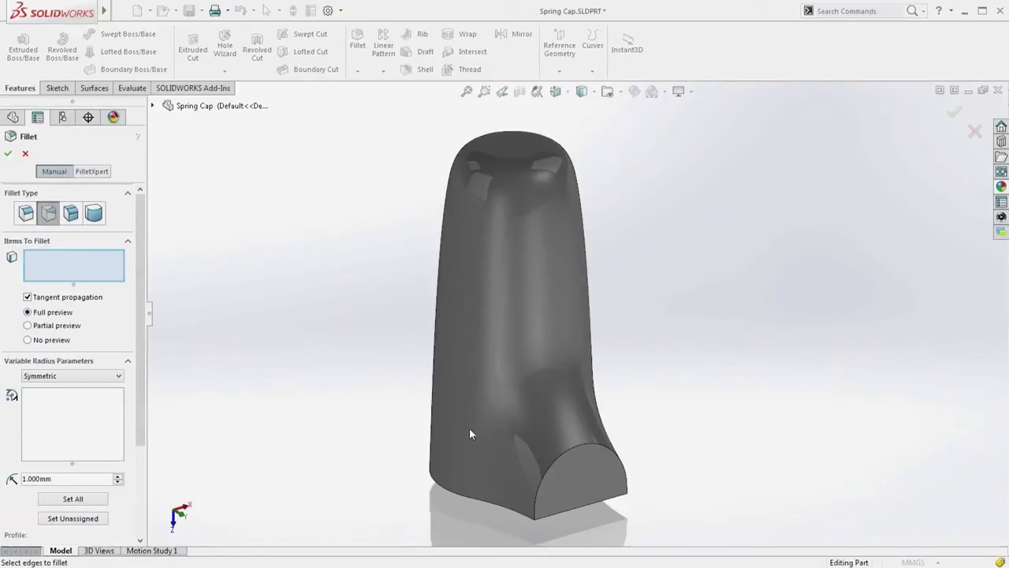
pyautogui.click(553, 459)
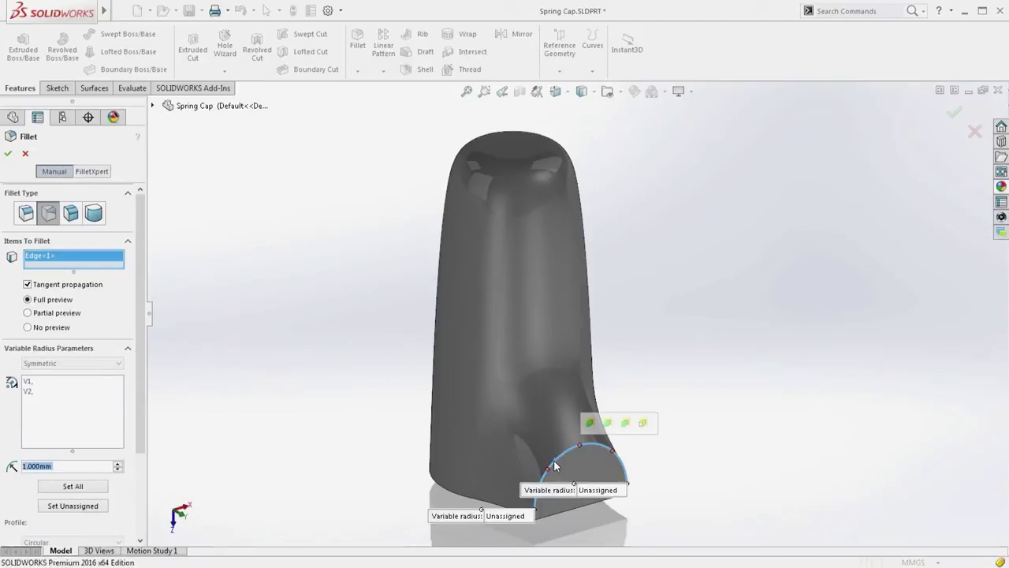
pyautogui.click(73, 486)
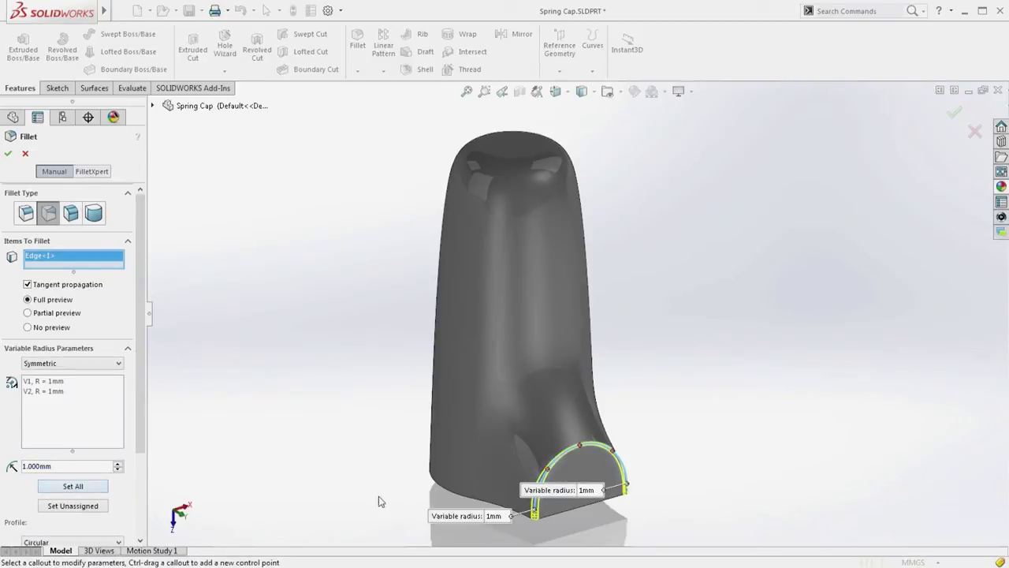
# Add control points of 3 mm at 75%, 7 mm at 50% and 3 mm at 25%
pyautogui.scroll(-5, 569, 478)
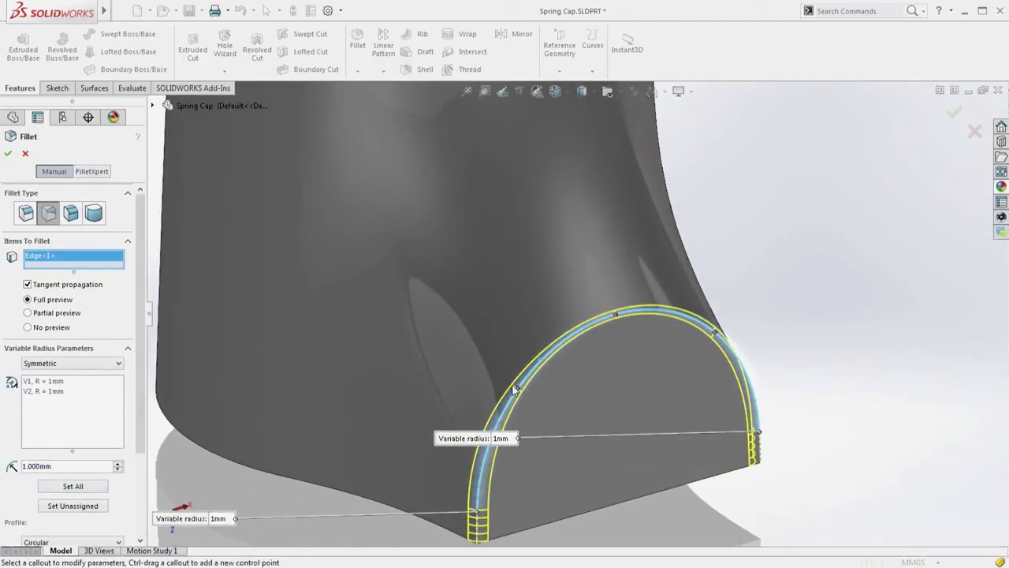
pyautogui.click(518, 387)
pyautogui.write('3')
pyautogui.press('Return')
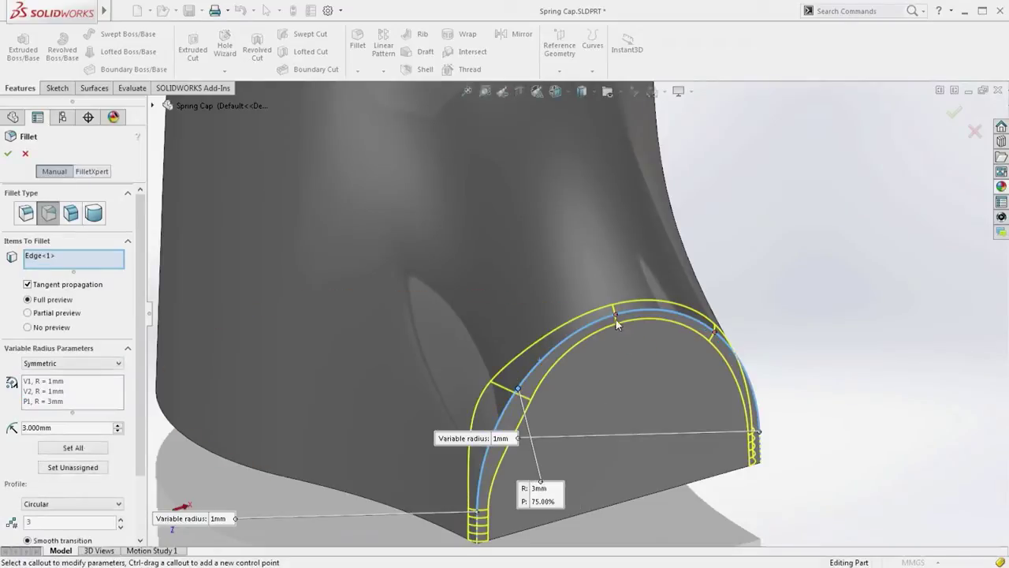
pyautogui.click(616, 315)
pyautogui.click(842, 324)
pyautogui.write('7')
pyautogui.press('Return')
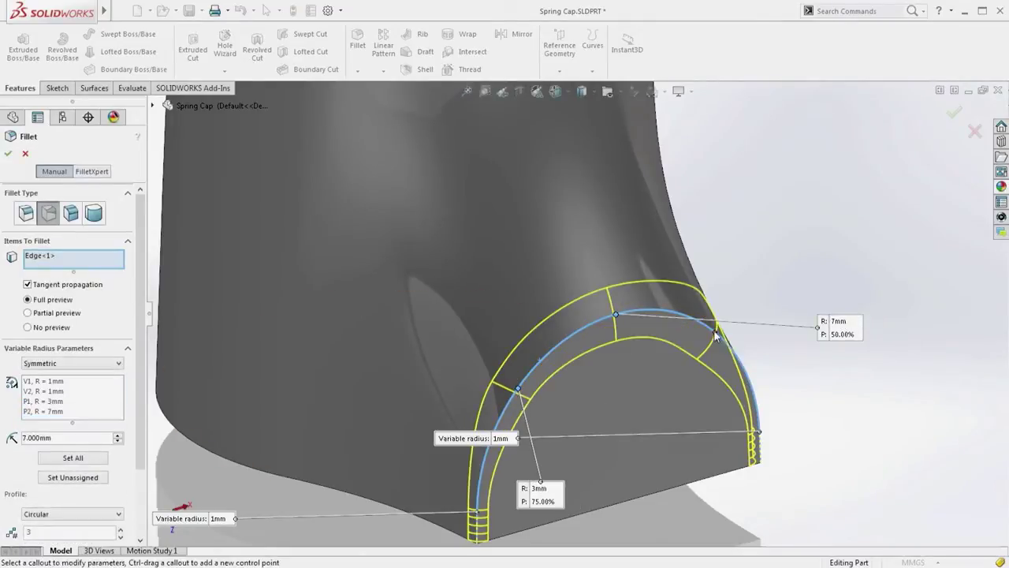
pyautogui.click(713, 330)
pyautogui.click(943, 340)
pyautogui.write('3')
pyautogui.press('Return')
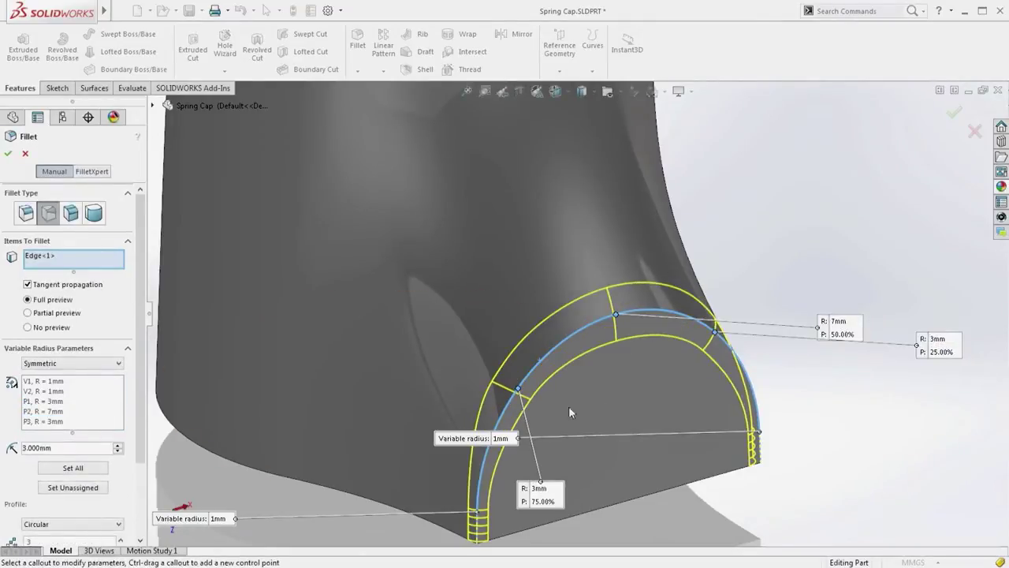
# Make the variable fillet curvature continuous, accept it, and check it with zebra stripes
pyautogui.scroll(-1, 143, 450)
pyautogui.scroll(-1, 142, 450)
pyautogui.click(86, 459)
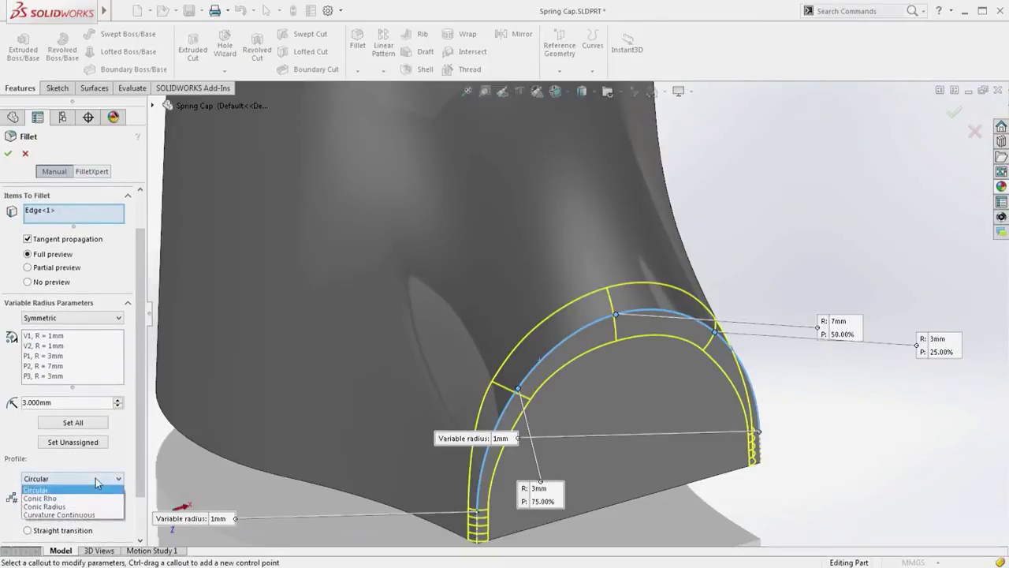
pyautogui.click(91, 514)
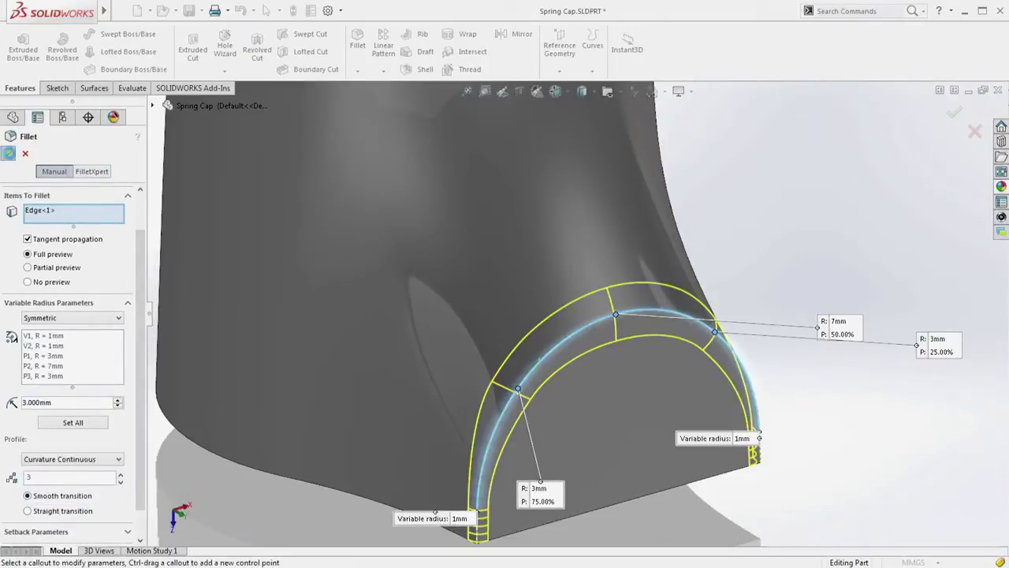
pyautogui.press('Return')
pyautogui.press('f')
pyautogui.moveTo(332, 338); pyautogui.dragTo(341, 388, button='right')
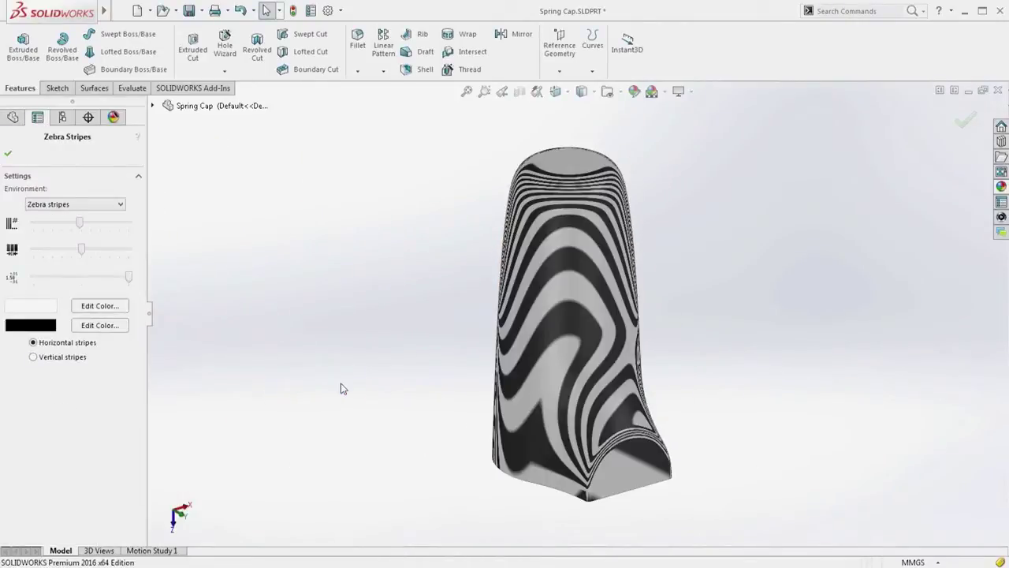
pyautogui.press('Return')
pyautogui.moveTo(397, 409)
pyautogui.mouseDown(button='middle')
pyautogui.moveTo(306, 398)
pyautogui.moveTo(396, 404)
pyautogui.mouseUp(button='middle')
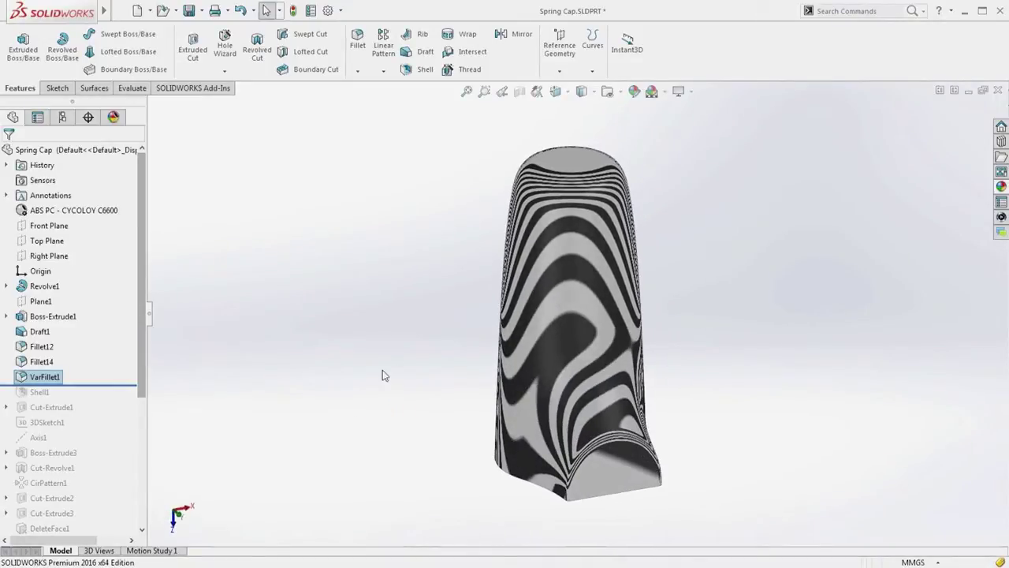
pyautogui.moveTo(351, 316); pyautogui.dragTo(352, 368, button='right')
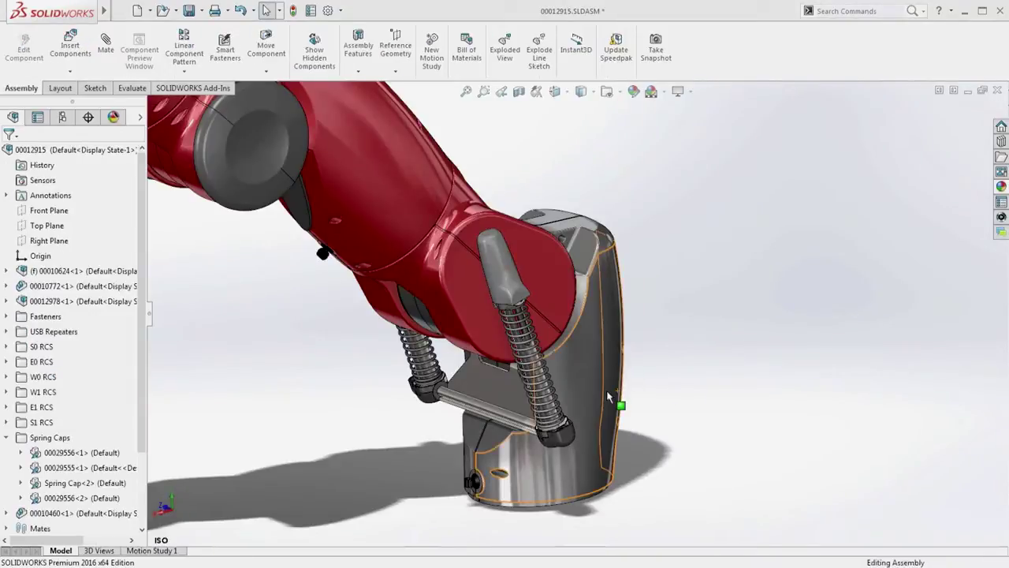
# Hide the cap component to reveal the gripper inside the robot arm
pyautogui.click(606, 390)
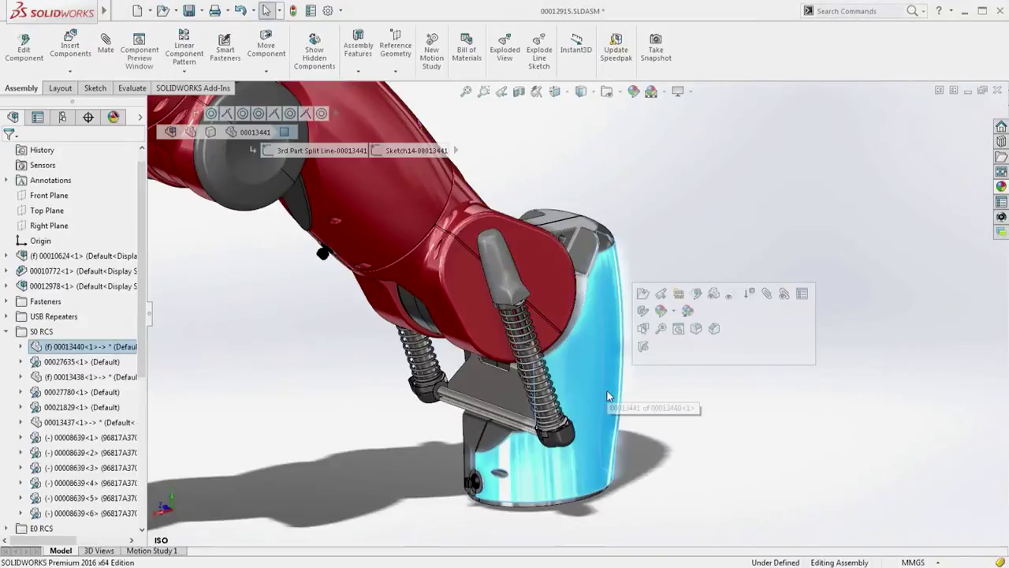
pyautogui.click(713, 294)
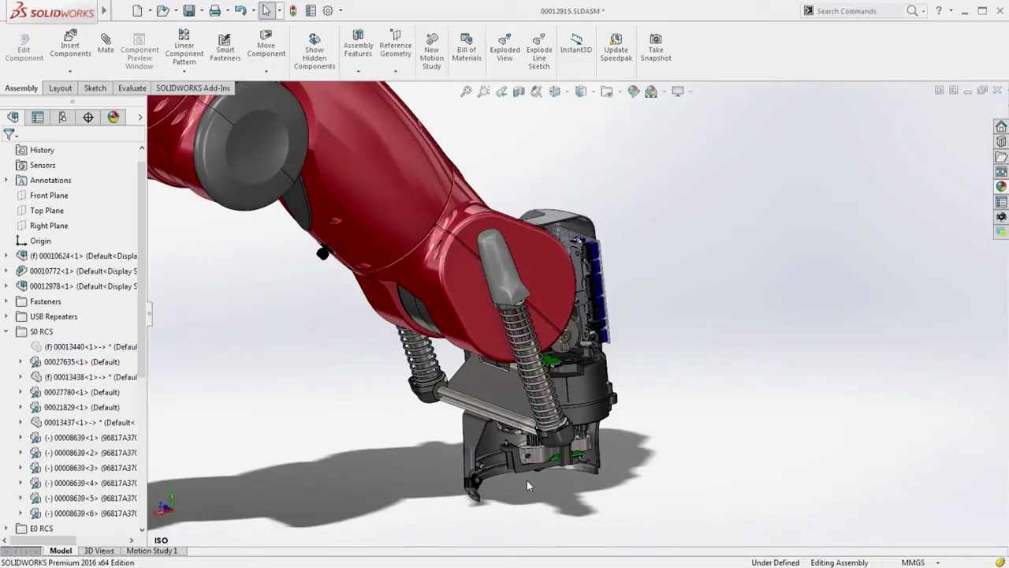
pyautogui.scroll(-3, 528, 485)
pyautogui.scroll(-5, 550, 426)
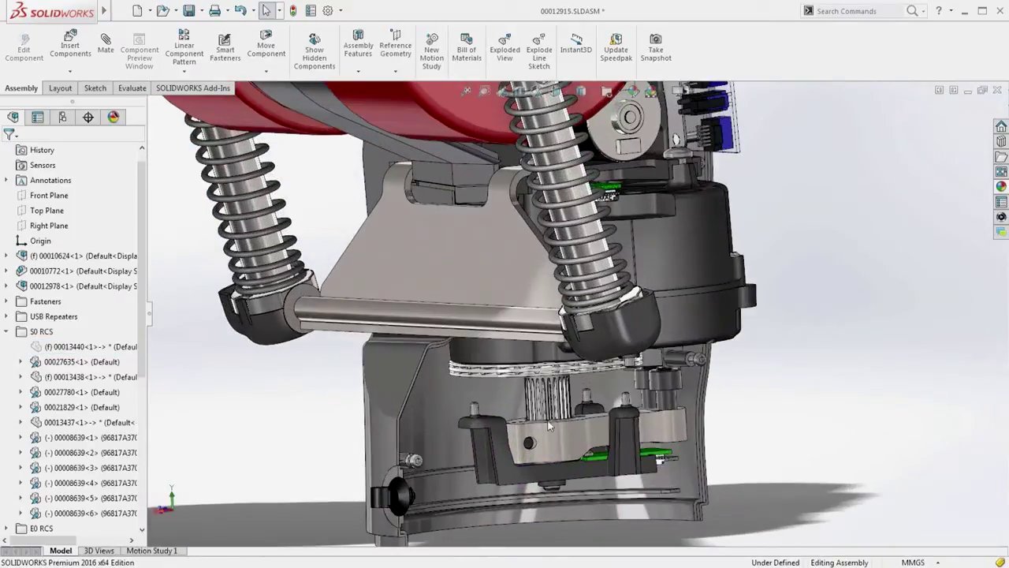
# Open Drive Shaft on its own and zoom in on its plain cylindrical end
pyautogui.click(555, 392)
pyautogui.click(591, 307)
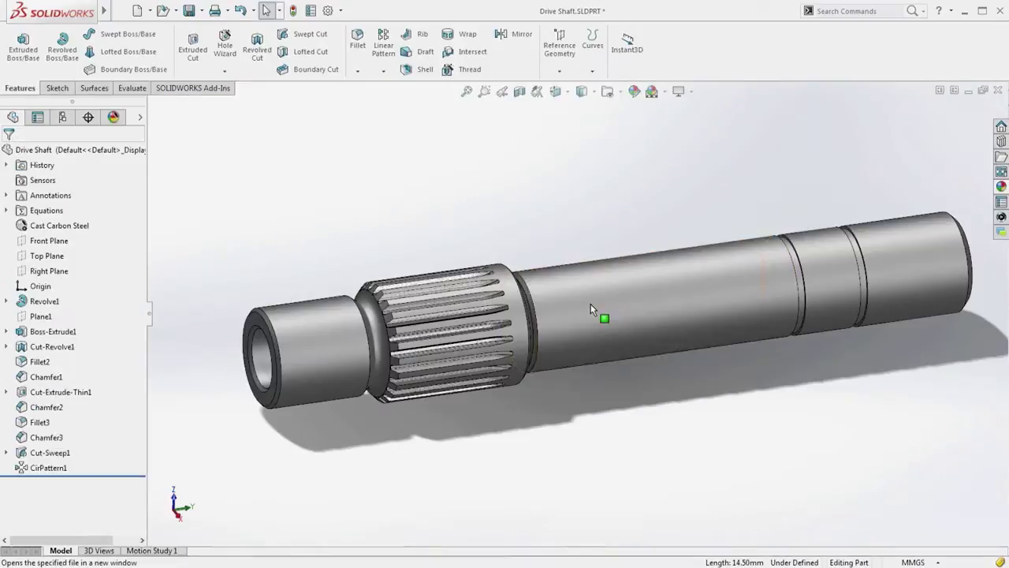
pyautogui.moveTo(338, 198); pyautogui.dragTo(382, 244, button='right')
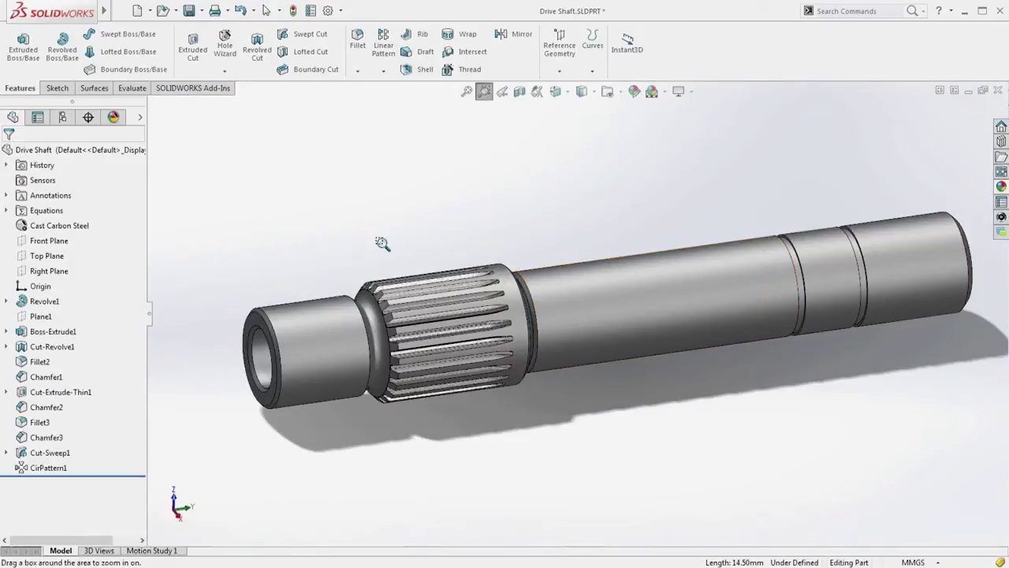
pyautogui.moveTo(212, 268); pyautogui.dragTo(434, 428)
pyautogui.press('Escape')
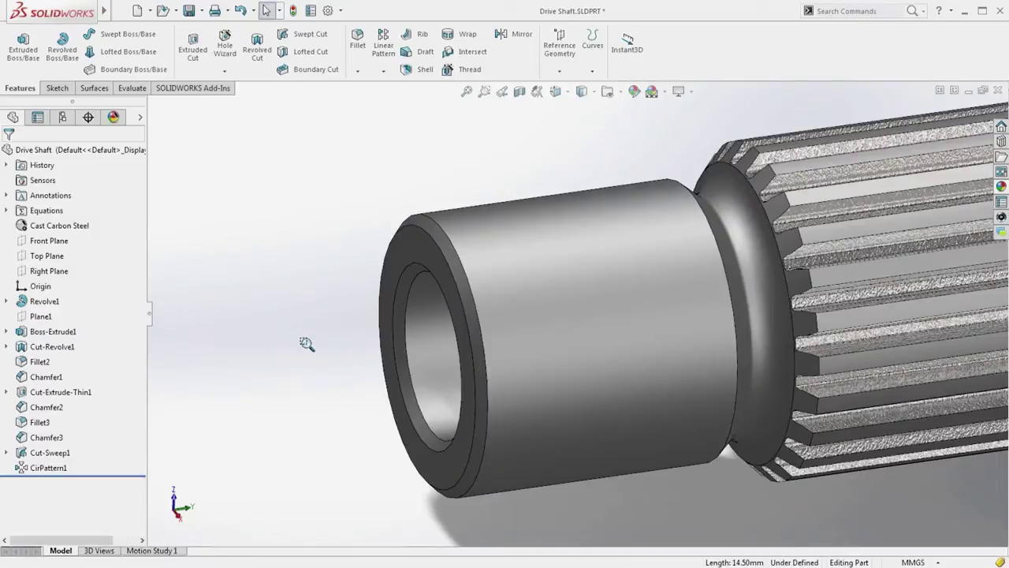
pyautogui.click(465, 70)
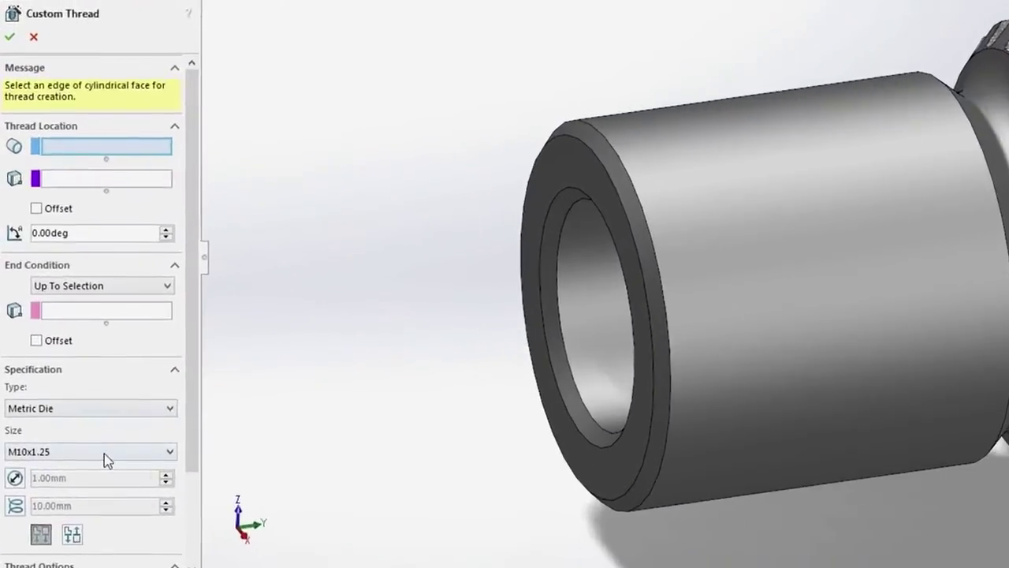
# Set an M10x1.0 thread from the shoulder edge to the shaft's front face
pyautogui.click(75, 454)
pyautogui.scroll(3, 110, 395)
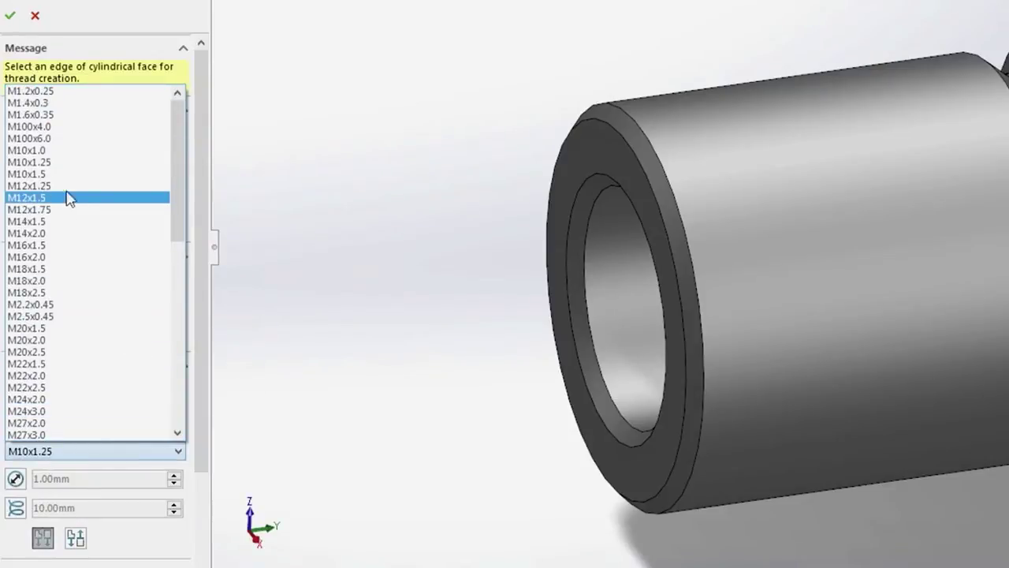
pyautogui.click(75, 152)
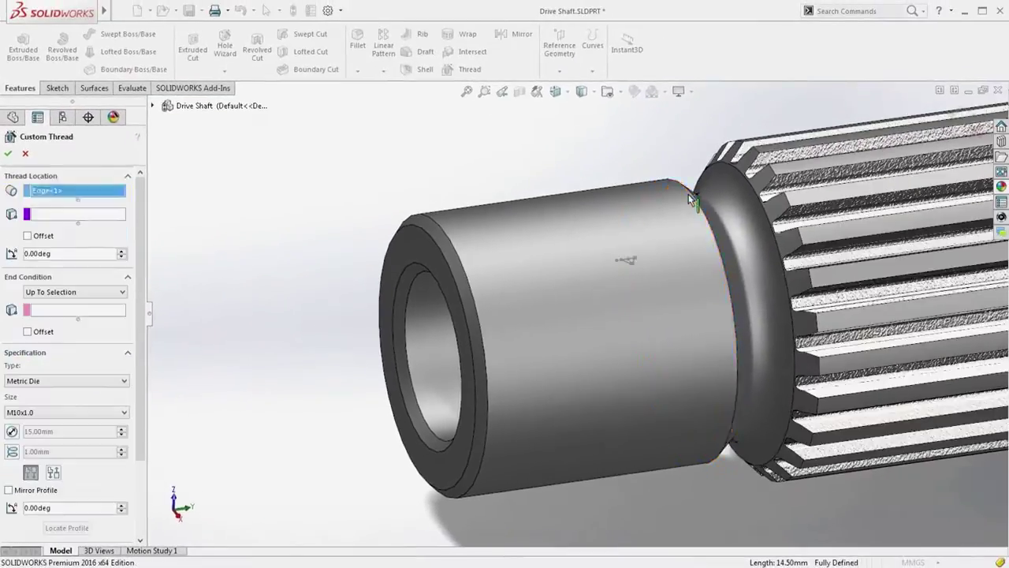
pyautogui.click(688, 194)
pyautogui.click(88, 313)
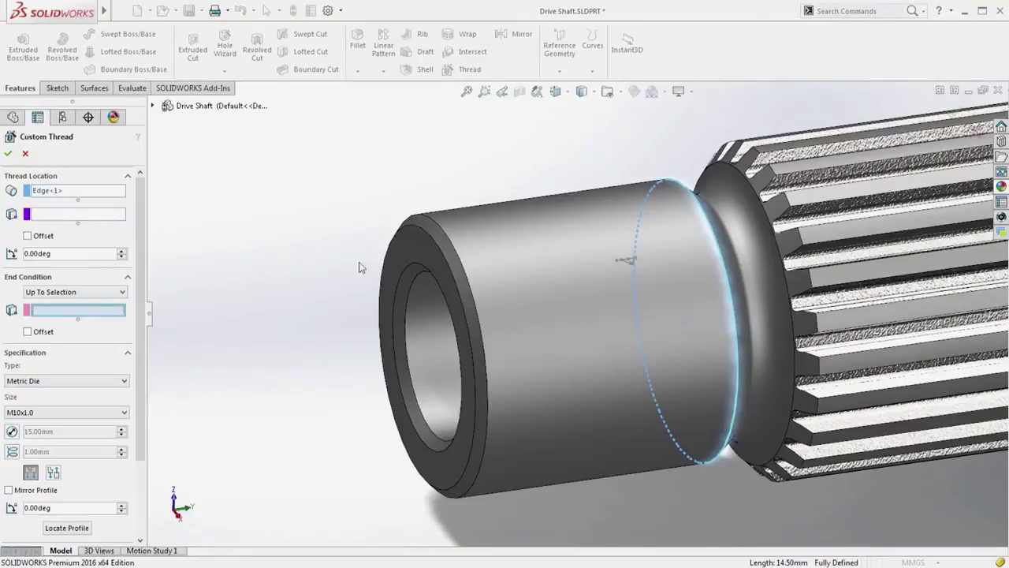
pyautogui.click(410, 265)
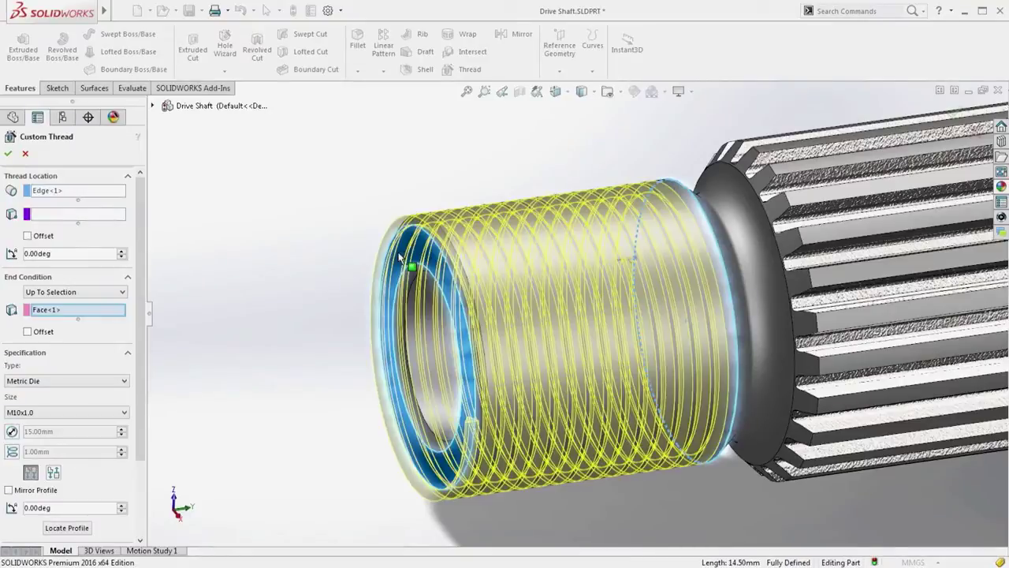
# Offset both thread ends by 1.00 mm, reversing the start offset, and create Custom Thread4
pyautogui.click(32, 236)
pyautogui.click(11, 253)
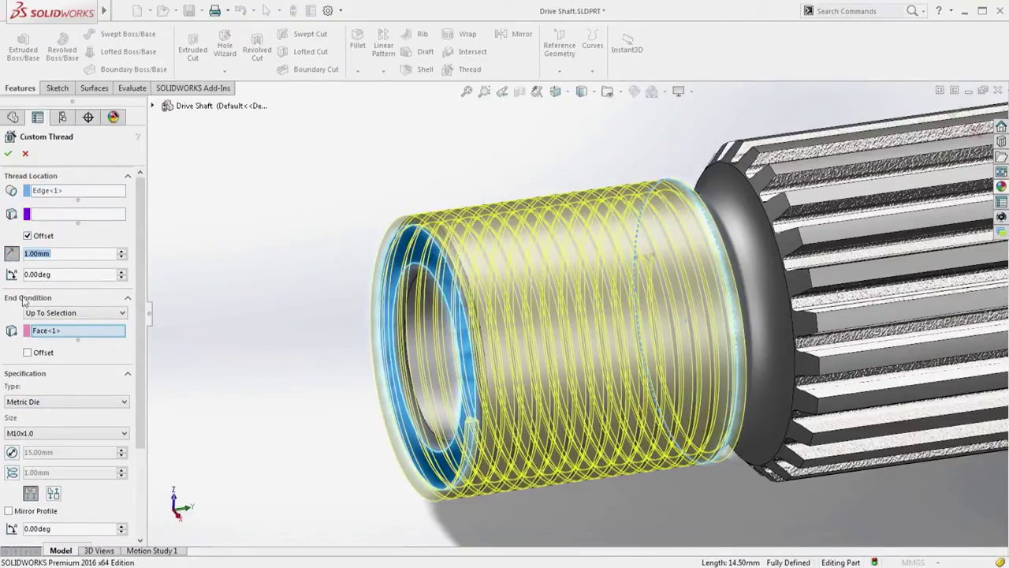
pyautogui.click(27, 353)
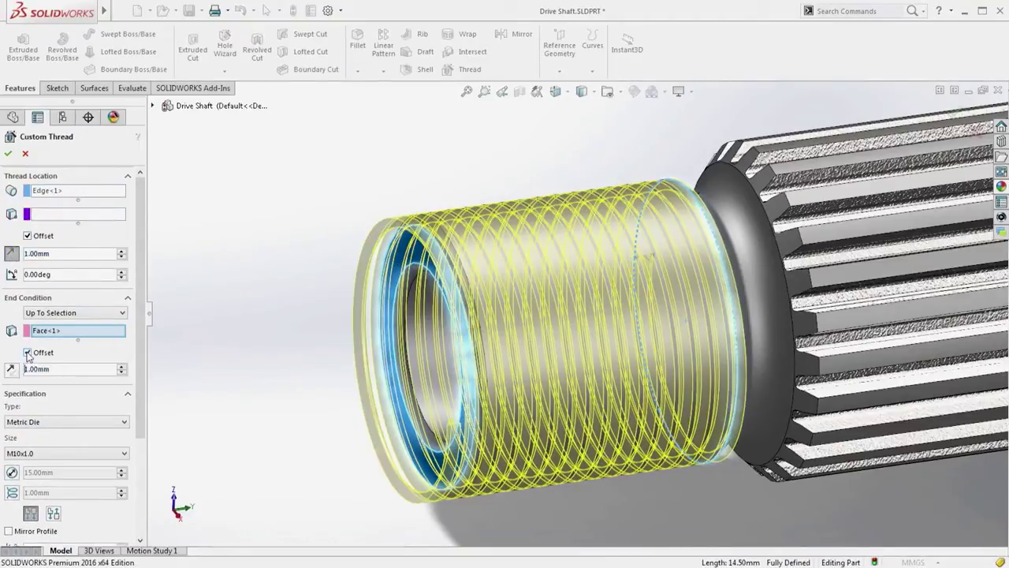
pyautogui.click(7, 154)
pyautogui.moveTo(354, 396)
pyautogui.mouseDown(button='middle')
pyautogui.moveTo(327, 384)
pyautogui.moveTo(354, 386)
pyautogui.mouseUp(button='middle')
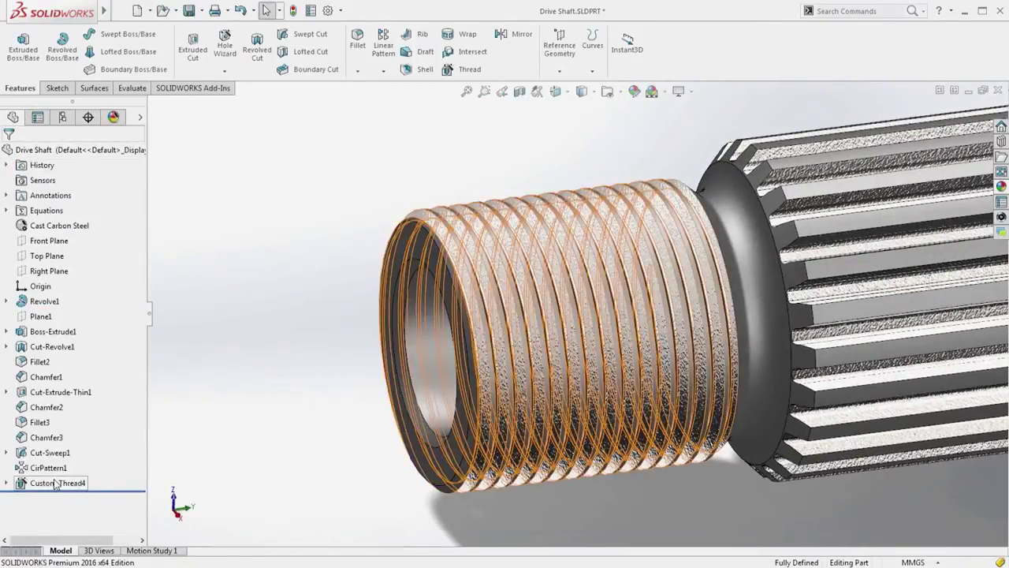
pyautogui.click(56, 484)
# Override the Custom Thread4 pitch to 3.00 mm
pyautogui.click(64, 446)
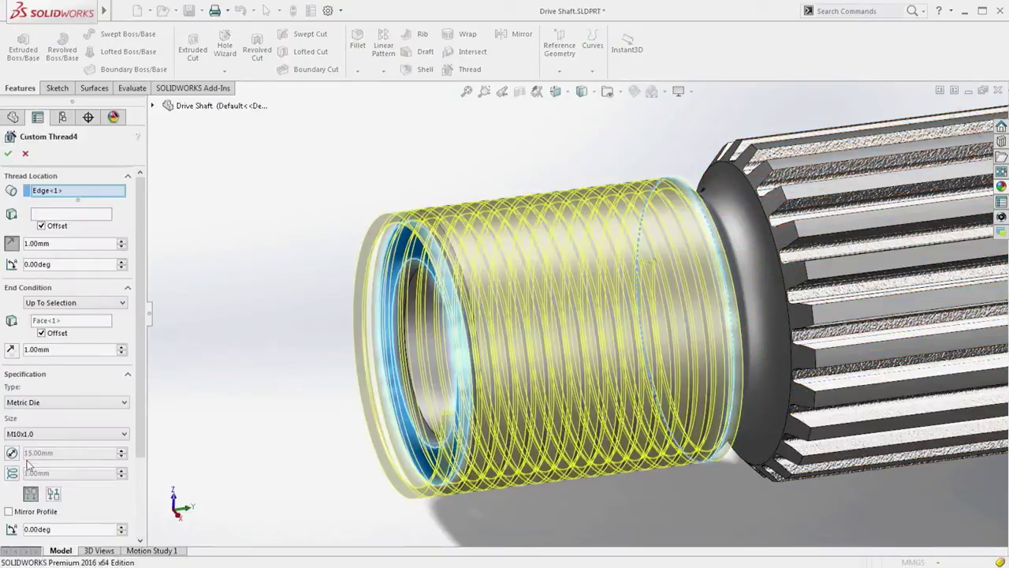
pyautogui.click(29, 473)
pyautogui.write('3')
pyautogui.press('Return')
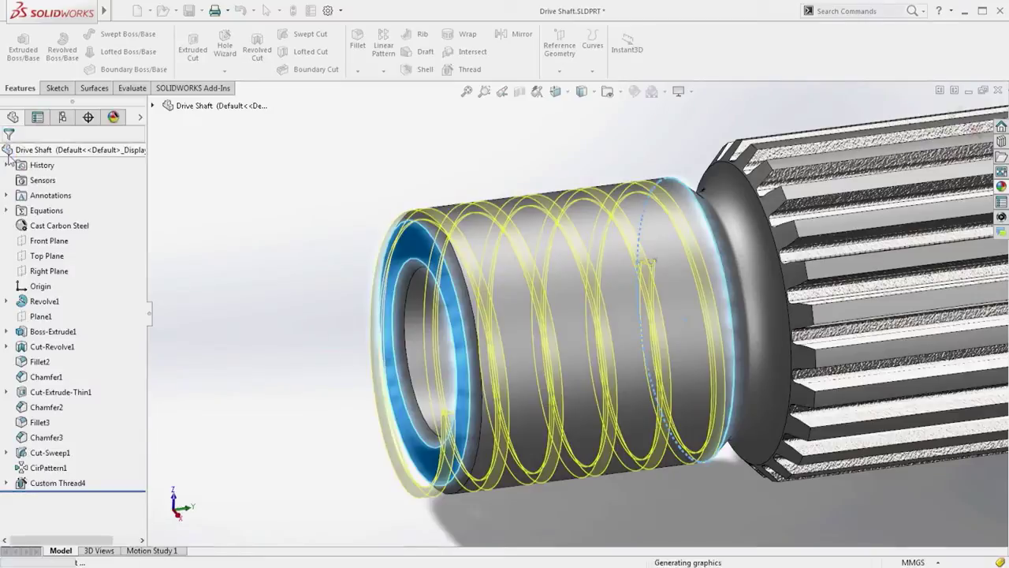
# Circular-pattern the thread 3 times over 360° around the shaft
pyautogui.moveTo(268, 304); pyautogui.dragTo(217, 302, button='right')
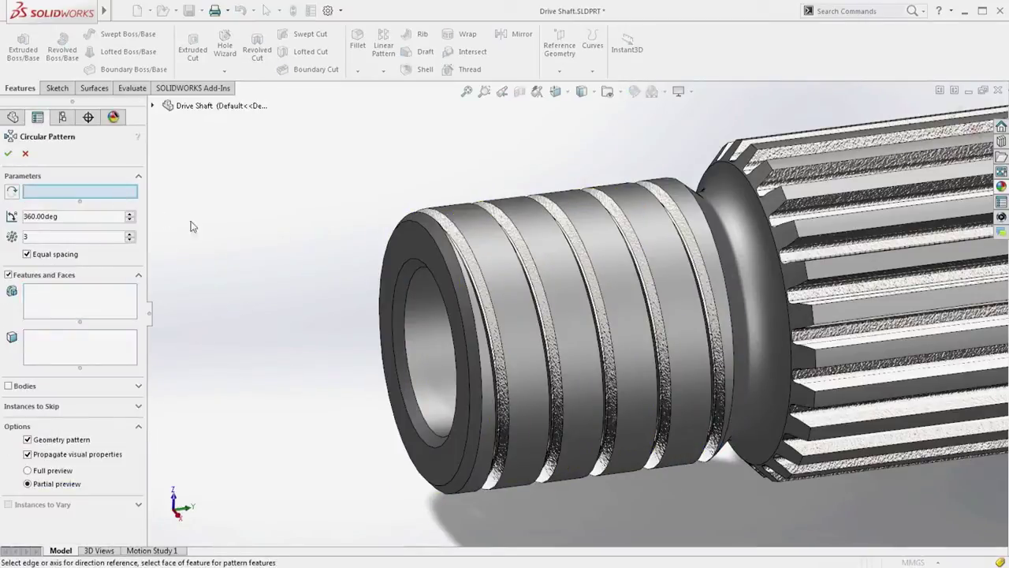
pyautogui.click(500, 275)
pyautogui.click(79, 300)
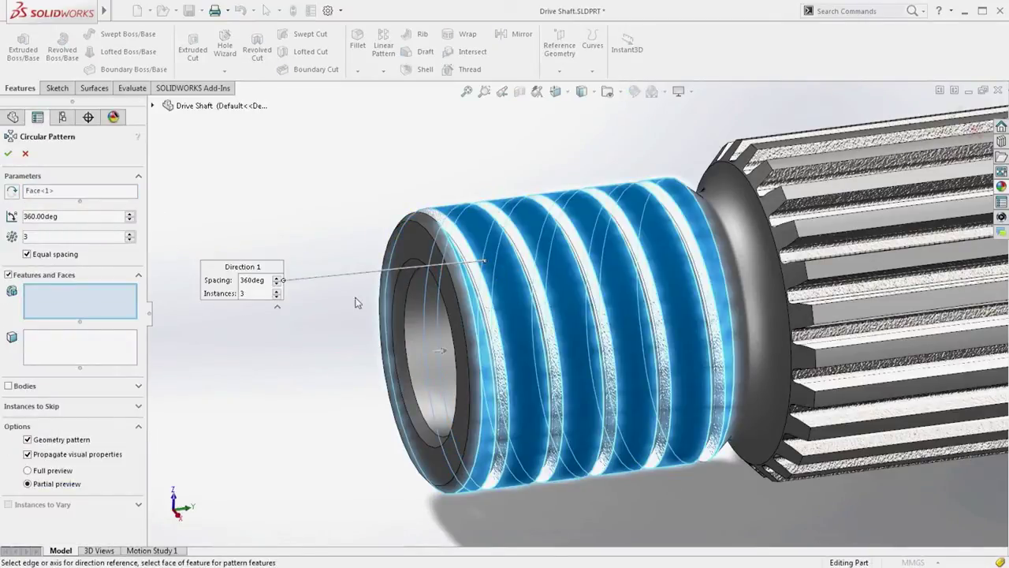
pyautogui.click(524, 272)
pyautogui.moveTo(535, 276); pyautogui.dragTo(483, 274, button='right')
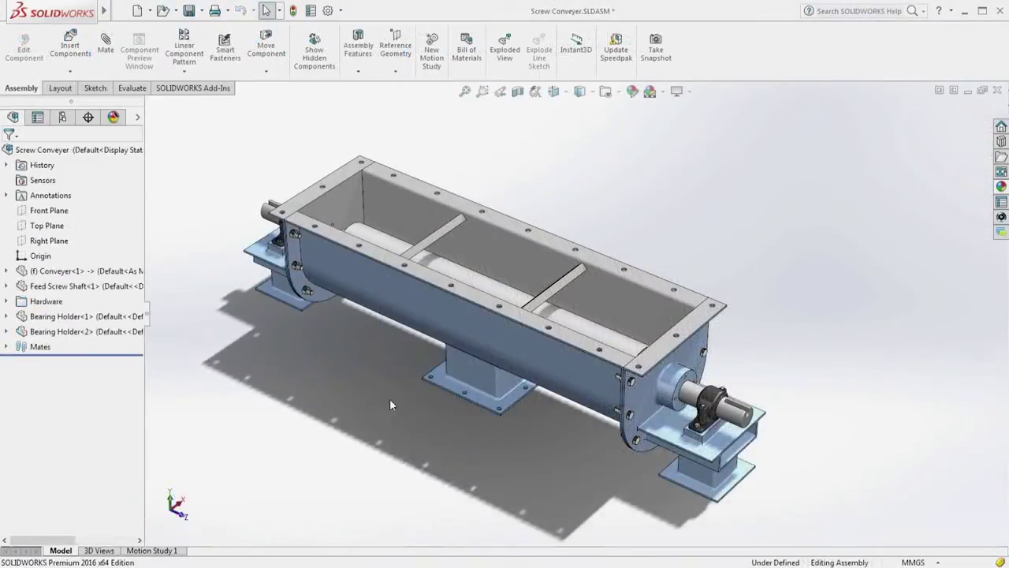
# Open Feed Screw Shaft and choose the flight's start edge and far step end face
pyautogui.click(464, 264)
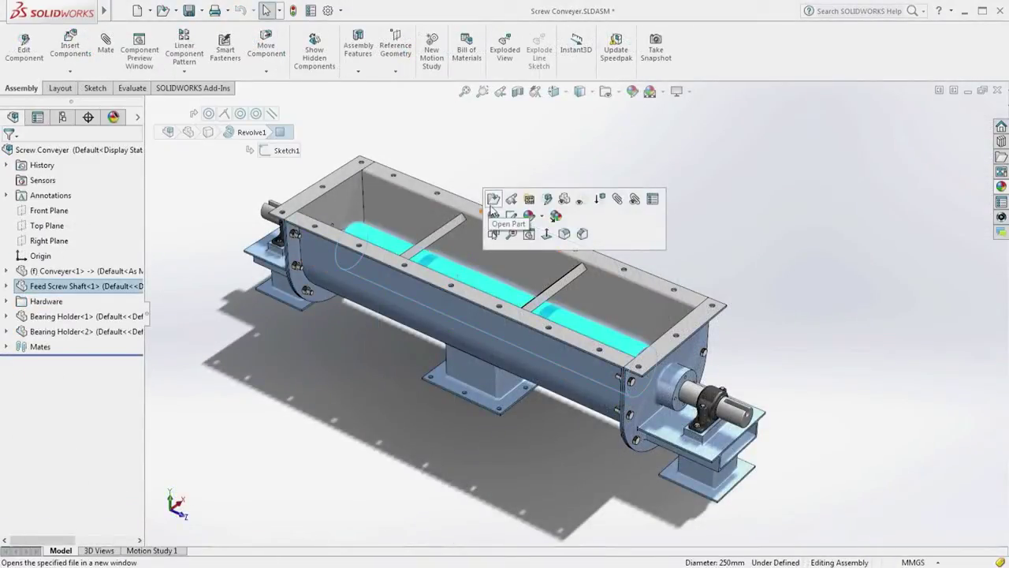
pyautogui.click(491, 207)
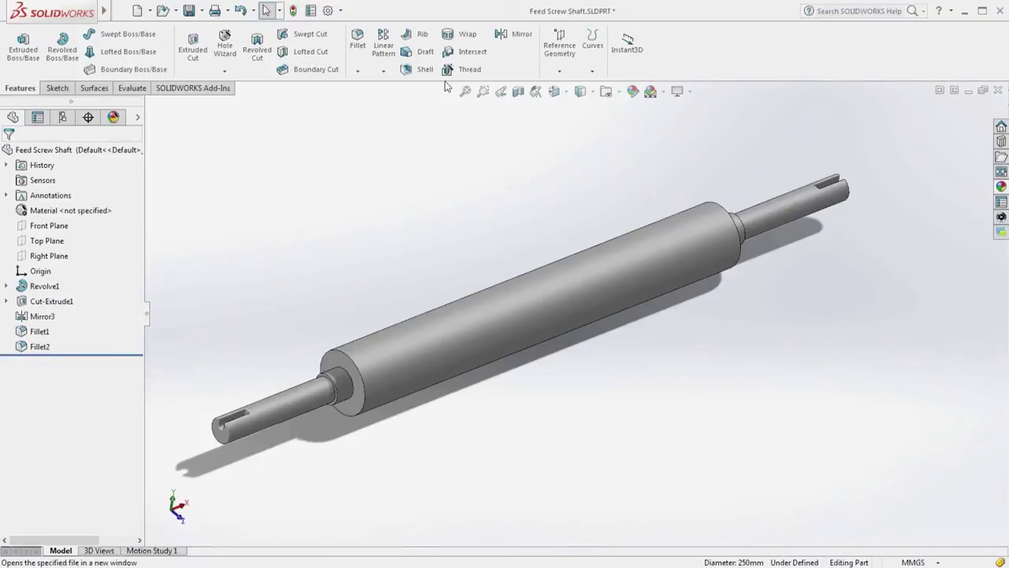
pyautogui.click(708, 212)
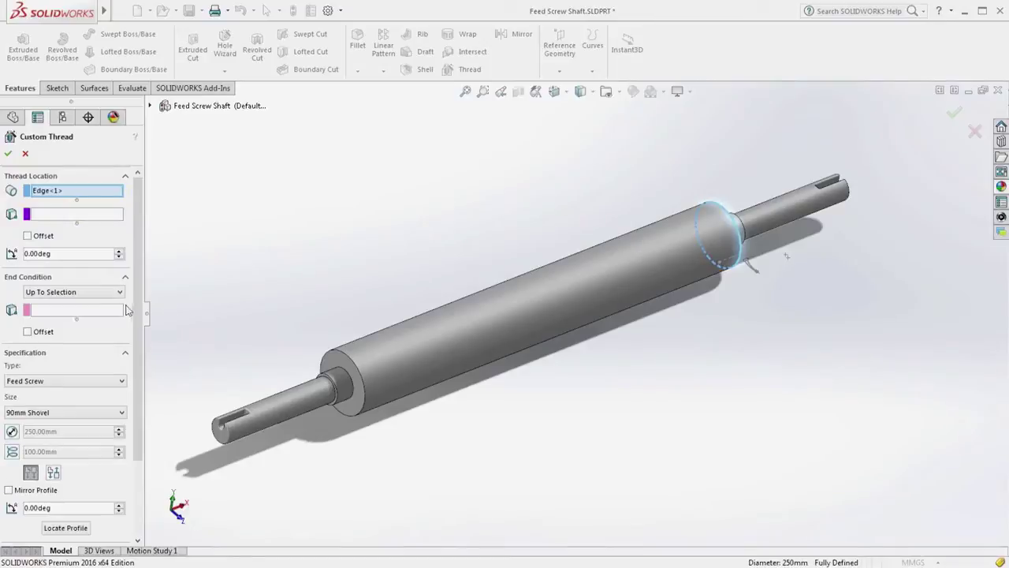
pyautogui.click(115, 310)
pyautogui.click(331, 365)
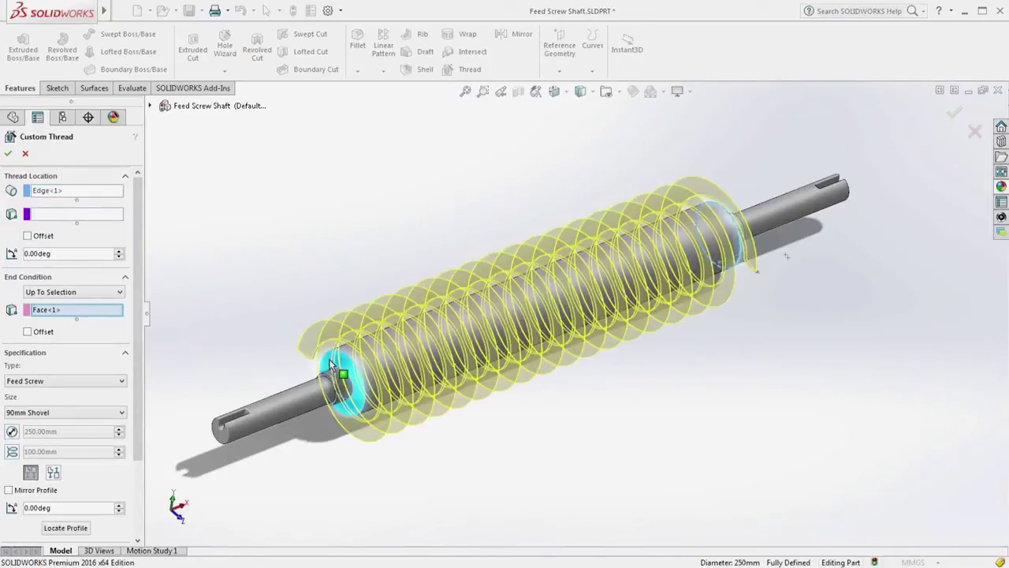
# Build a 130mm Shovel flight of 175 mm diameter with a 12.50 mm end offset
pyautogui.click(92, 416)
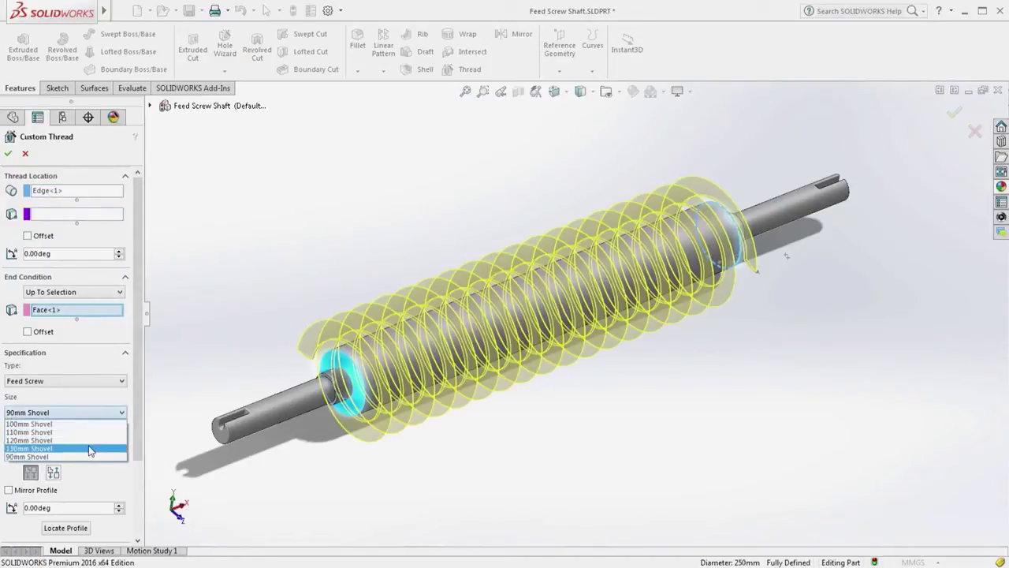
pyautogui.click(91, 448)
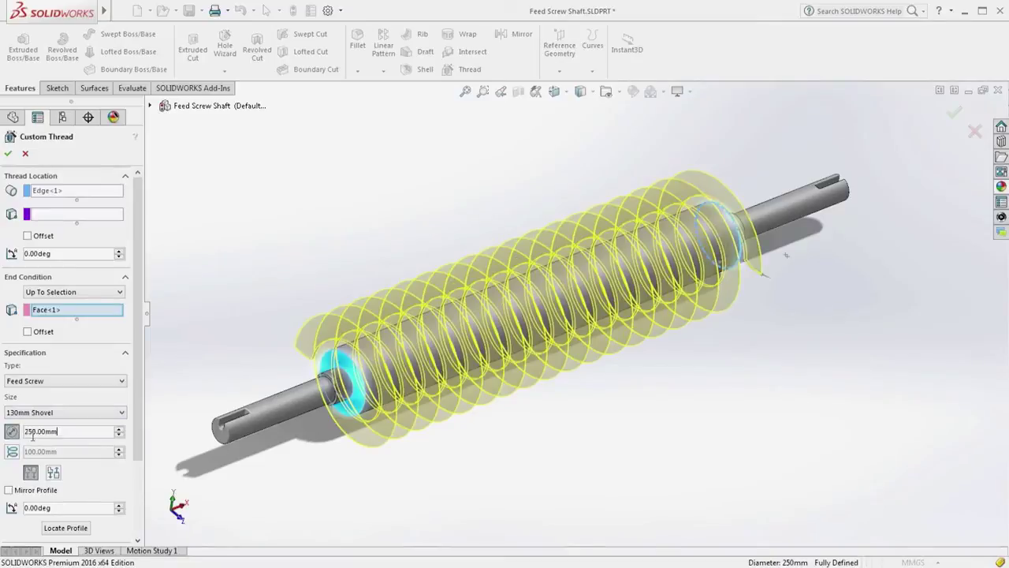
pyautogui.write('17')
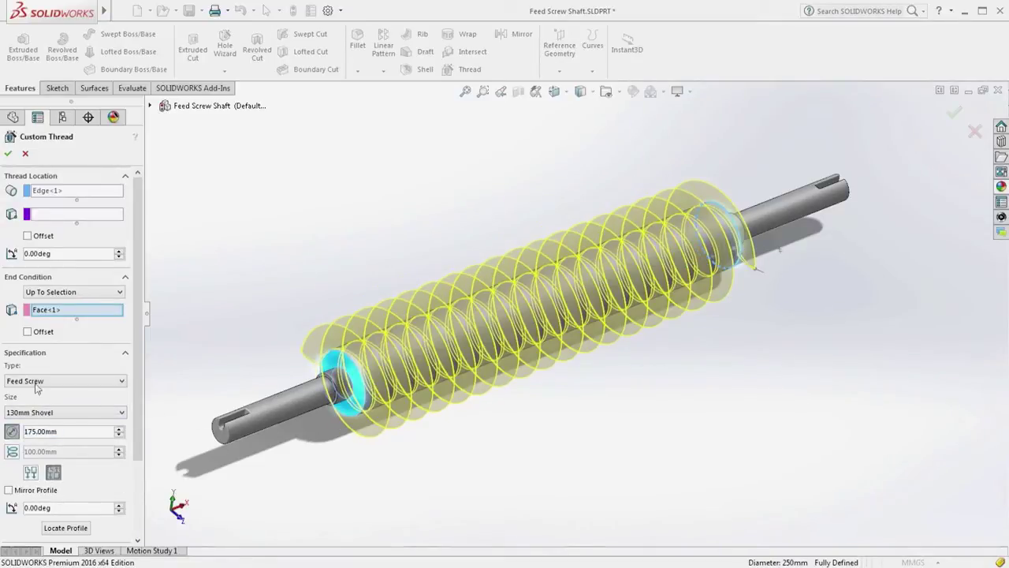
pyautogui.click(28, 332)
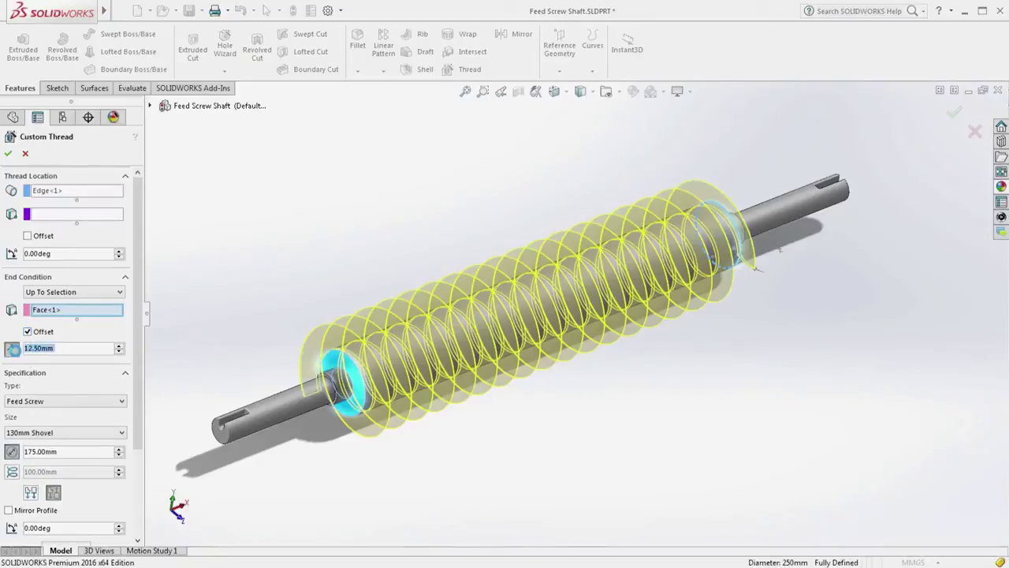
pyautogui.click(8, 152)
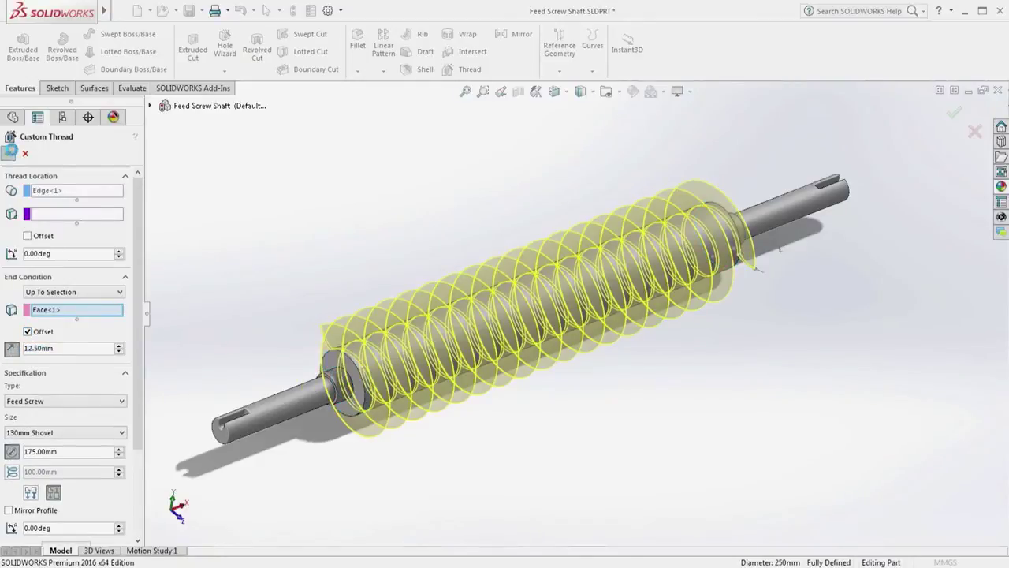
pyautogui.hotkey('ctrl', 'Tab')
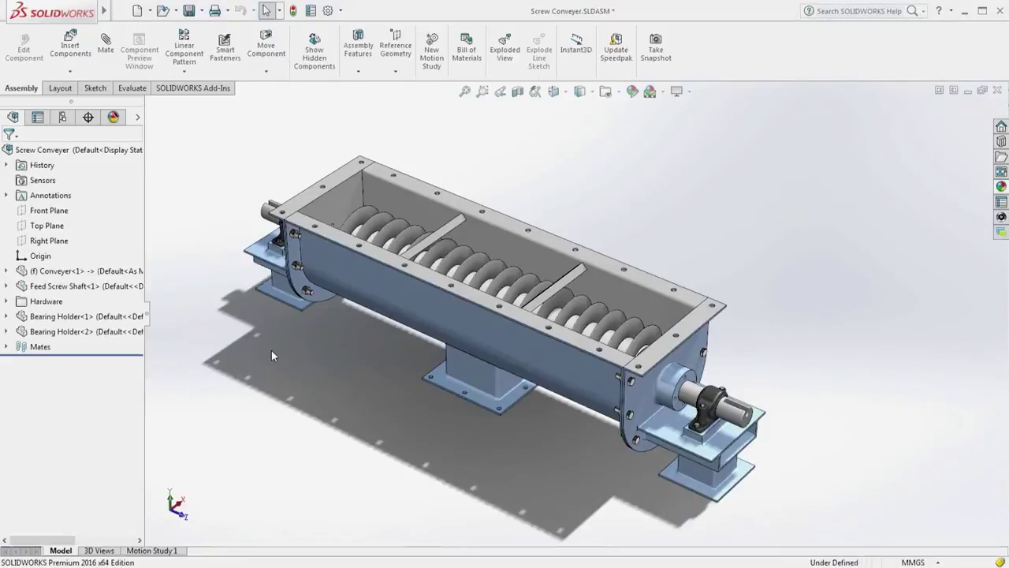
# Inspect the Screw Conveyer trough and drag Baxter Red material onto the robot arm
pyautogui.moveTo(272, 350)
pyautogui.mouseDown(button='middle')
pyautogui.moveTo(275, 409)
pyautogui.moveTo(271, 355)
pyautogui.mouseUp(button='middle')
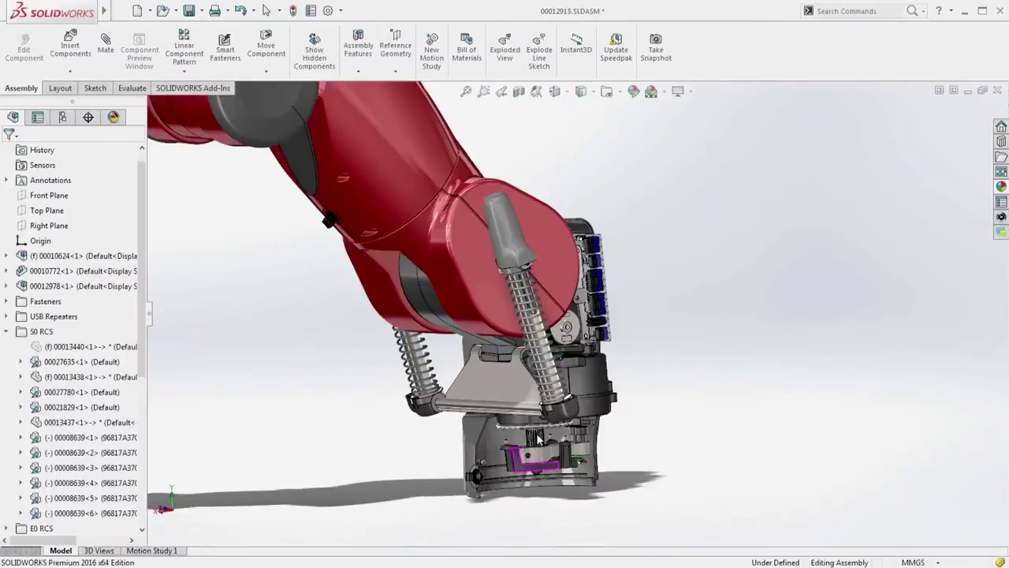
pyautogui.scroll(-5, 537, 434)
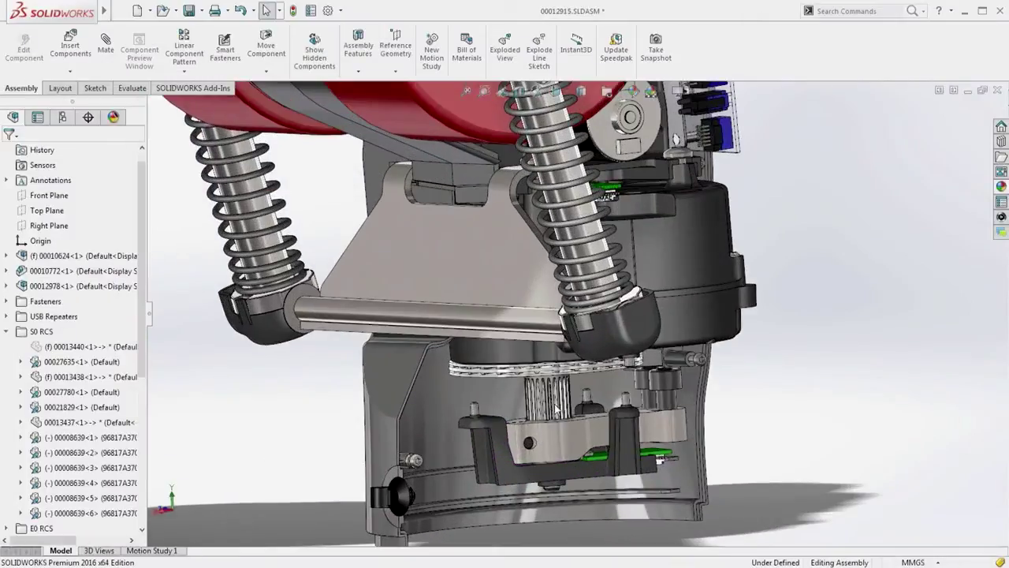
pyautogui.press('s')
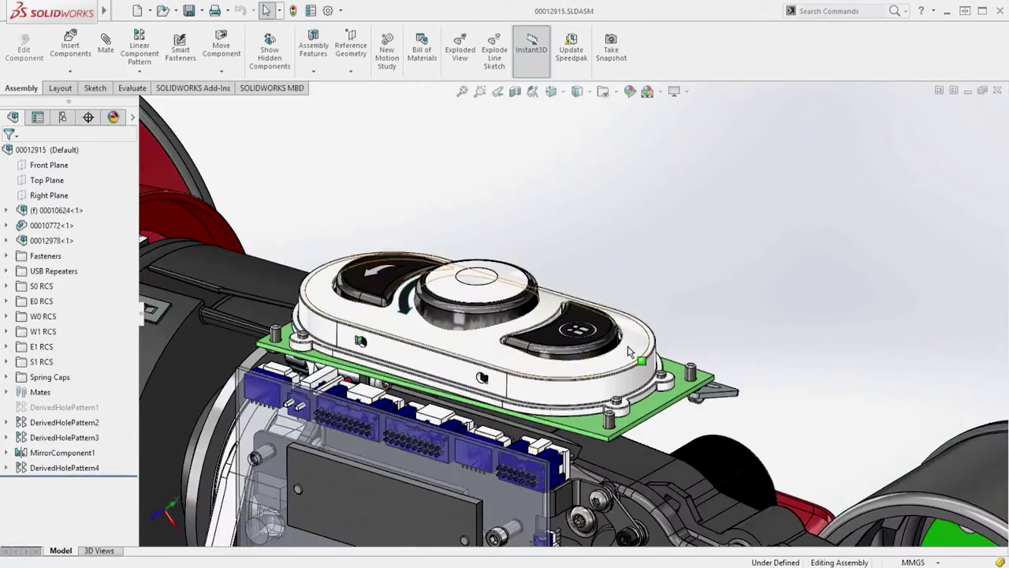
pyautogui.click(629, 350)
pyautogui.press('s')
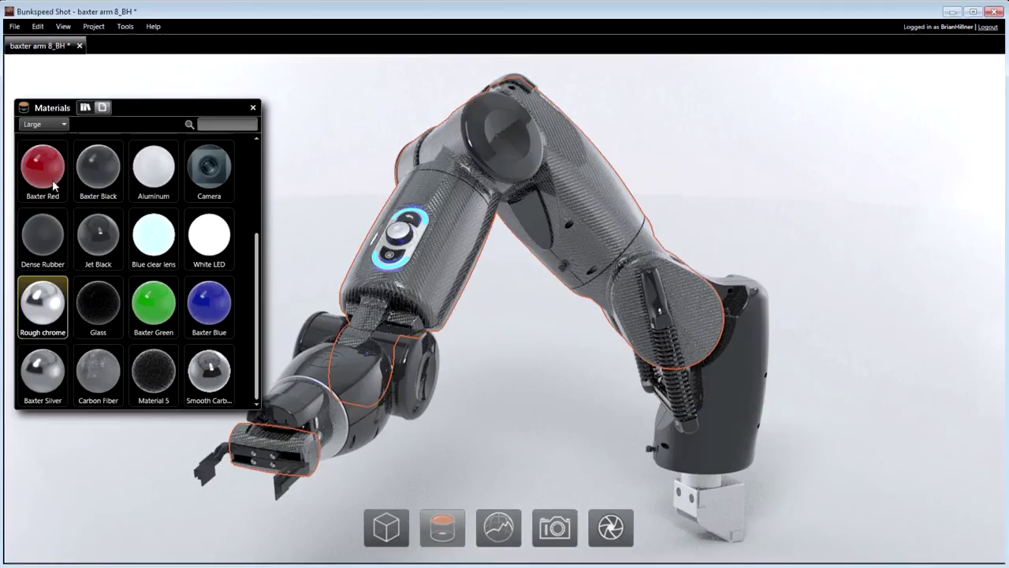
pyautogui.moveTo(43, 167); pyautogui.dragTo(450, 278)
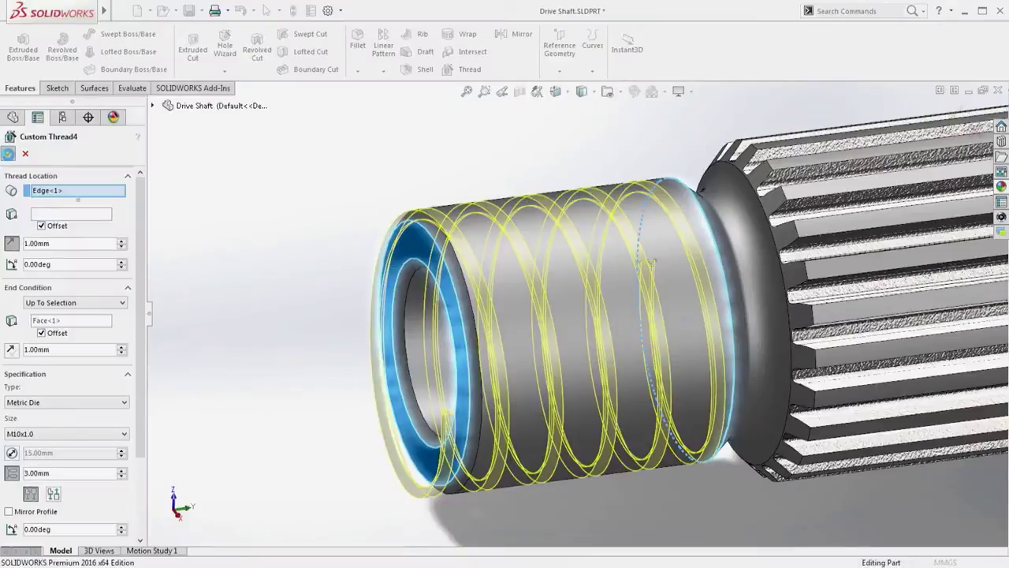